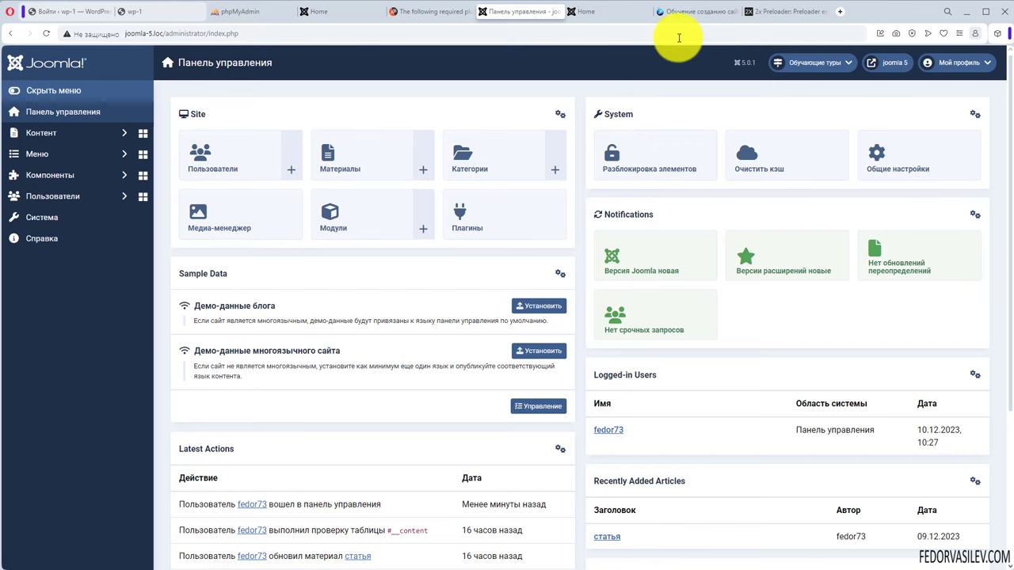
# Step: Switch to the Joomla and WordPress training school's website and search it for "preloader"
pyautogui.click(679, 12)
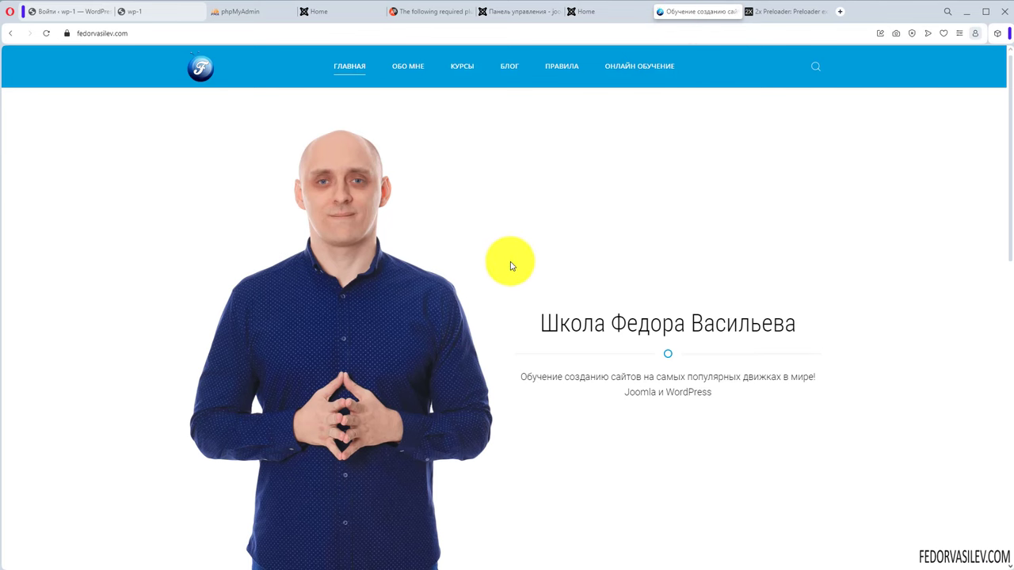
pyautogui.click(816, 65)
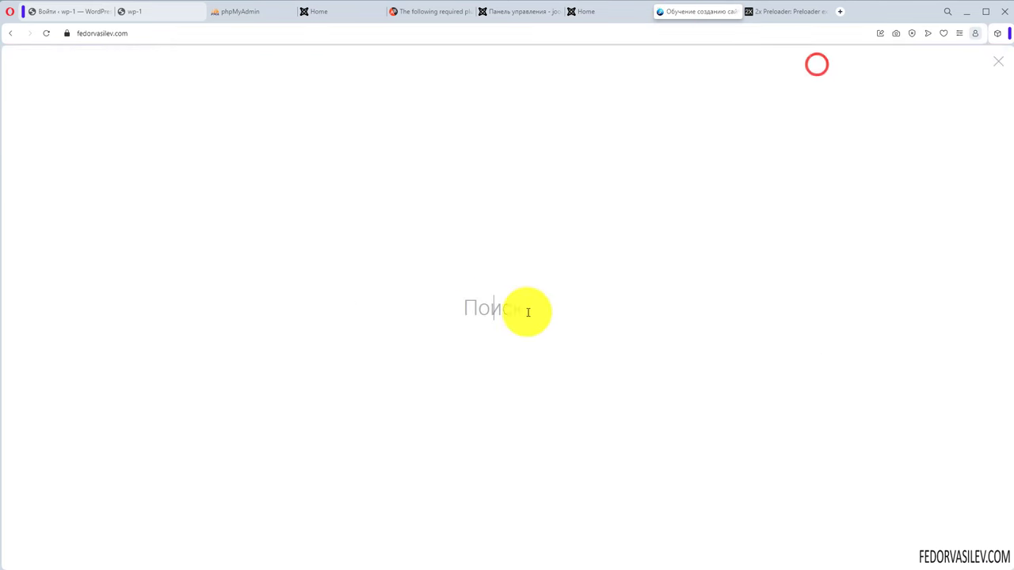
pyautogui.rightClick(491, 309)
pyautogui.click(506, 428)
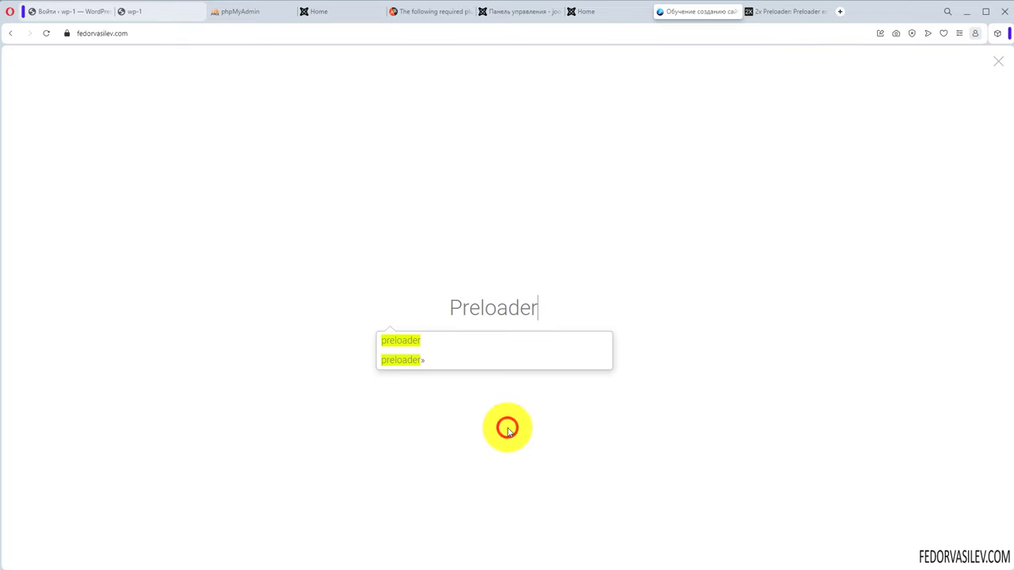
pyautogui.click(400, 346)
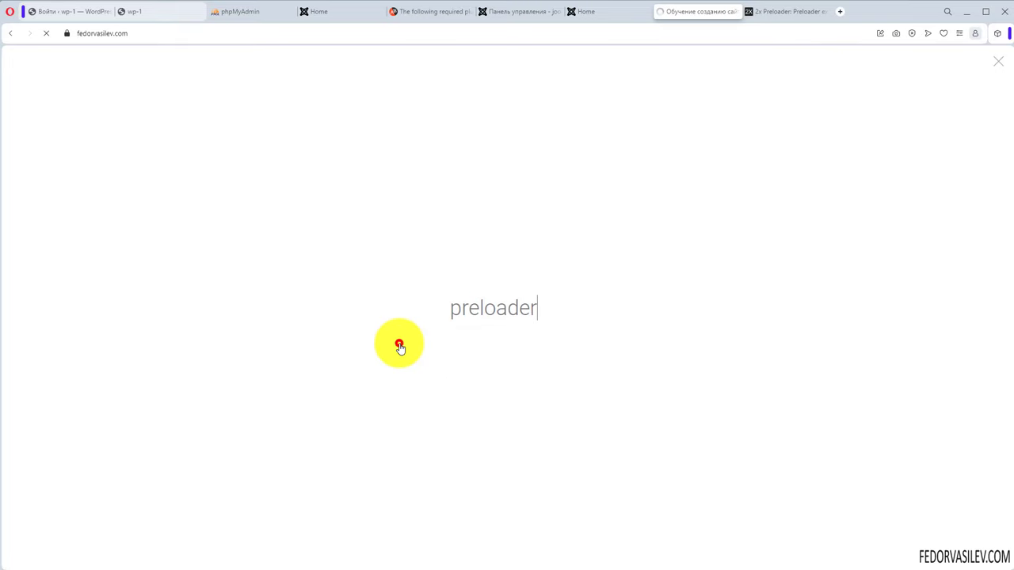
pyautogui.press('Return')
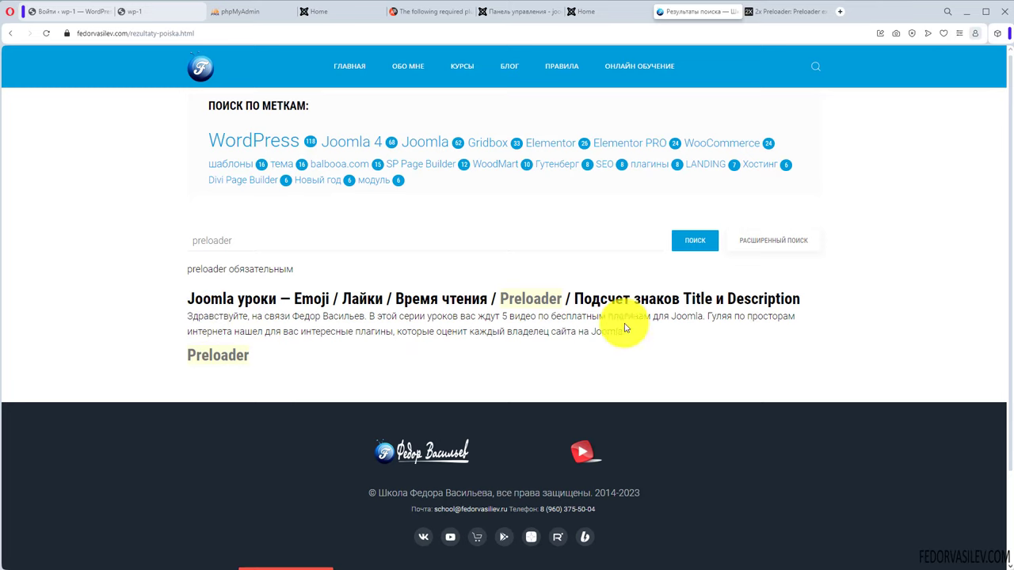
# Step: Open the found Joomla lessons article and go to Lesson 4 about the Preloader
pyautogui.click(268, 306)
pyautogui.scroll(-11, 227, 309)
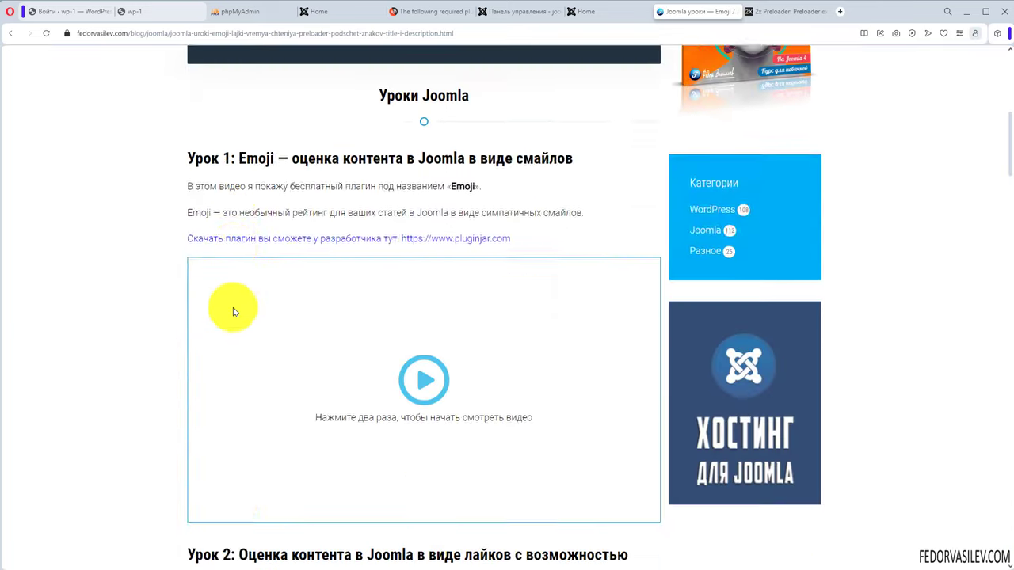
pyautogui.scroll(-7, 233, 310)
pyautogui.scroll(-2, 232, 306)
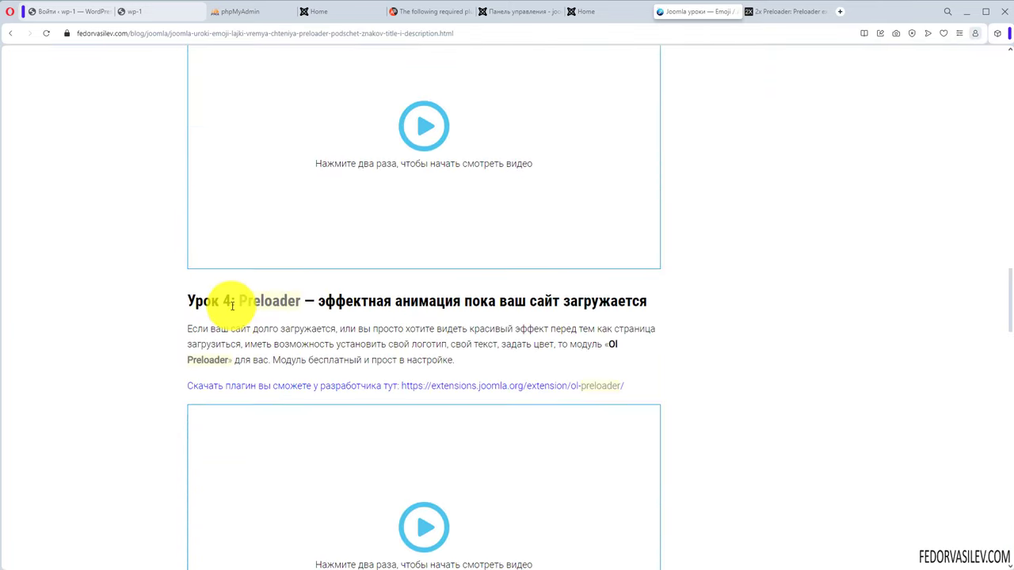
pyautogui.moveTo(198, 301); pyautogui.dragTo(263, 302)
pyautogui.scroll(-2, 396, 351)
# Step: Start the Lesson 4 Preloader video and pause it
pyautogui.click(423, 365)
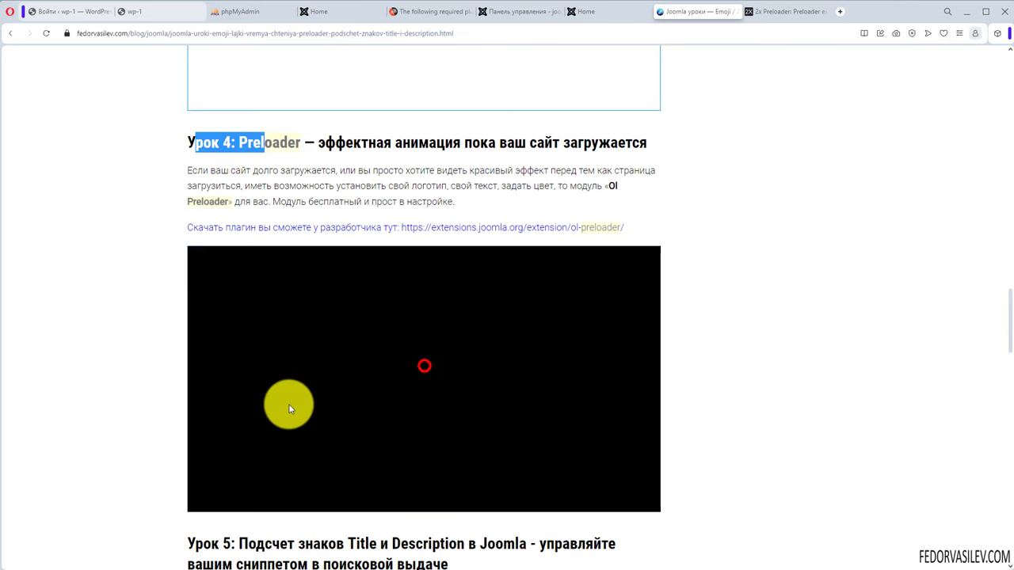
pyautogui.click(409, 378)
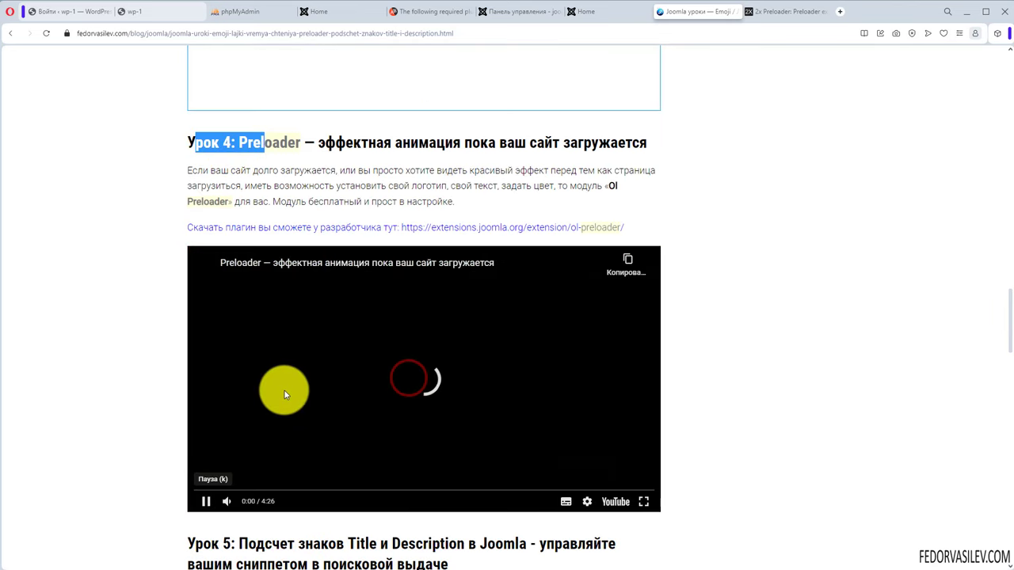
pyautogui.click(520, 395)
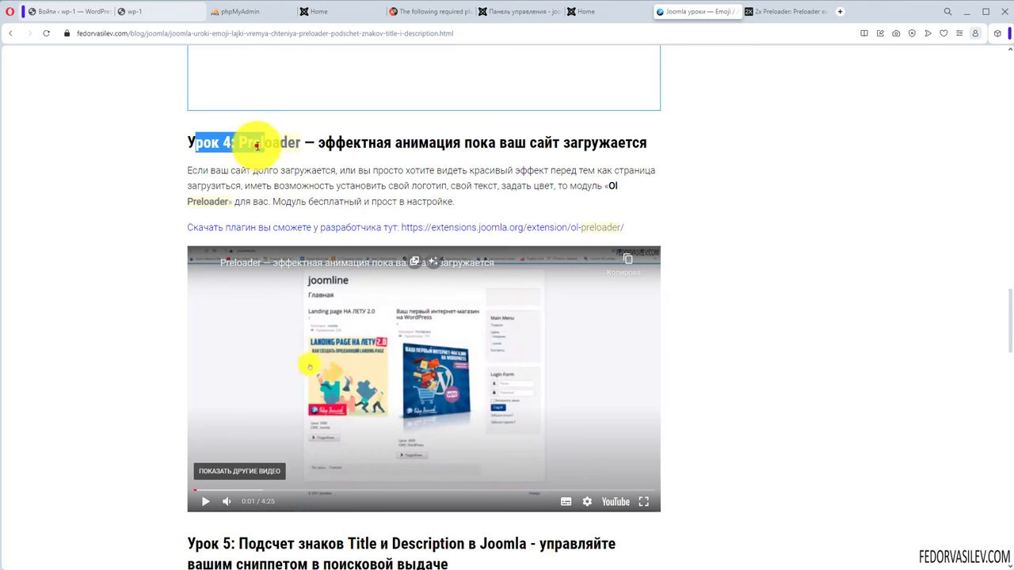
# Step: Highlight the Lesson 4 heading and the developer's download link for the Ol Preloader extension, then clear the selection
pyautogui.moveTo(255, 143); pyautogui.dragTo(479, 170)
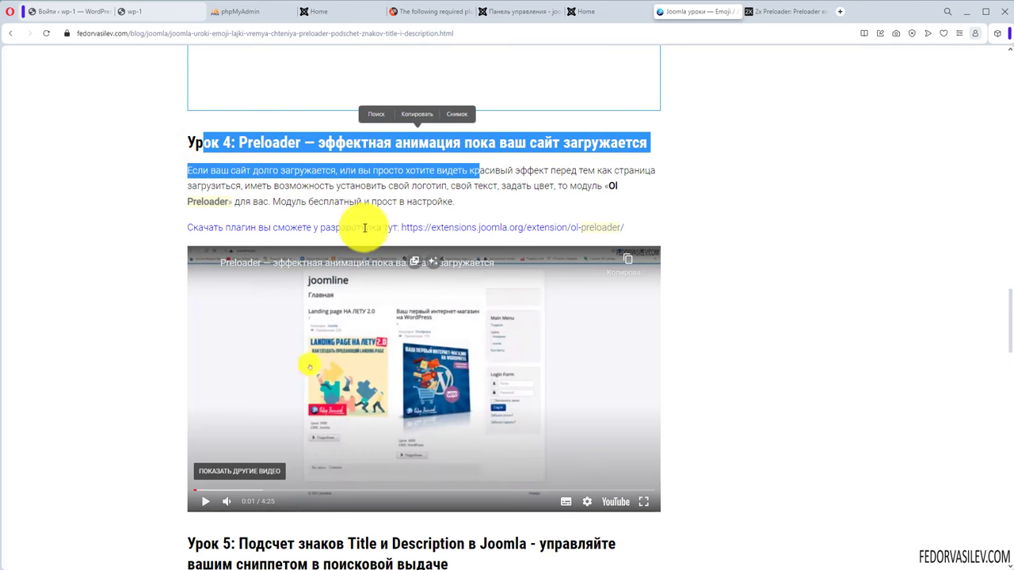
pyautogui.moveTo(405, 226); pyautogui.dragTo(646, 231)
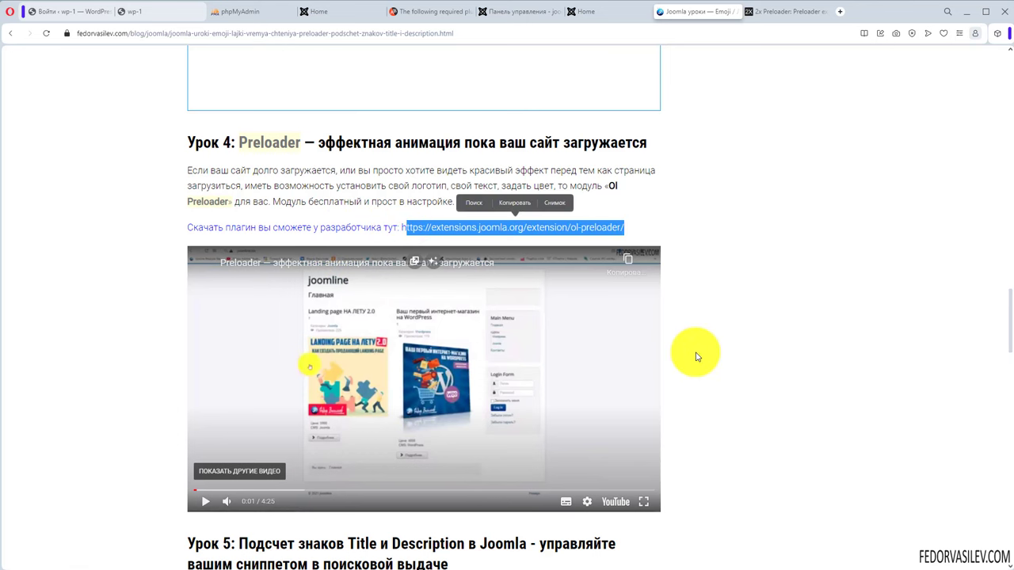
pyautogui.click(696, 356)
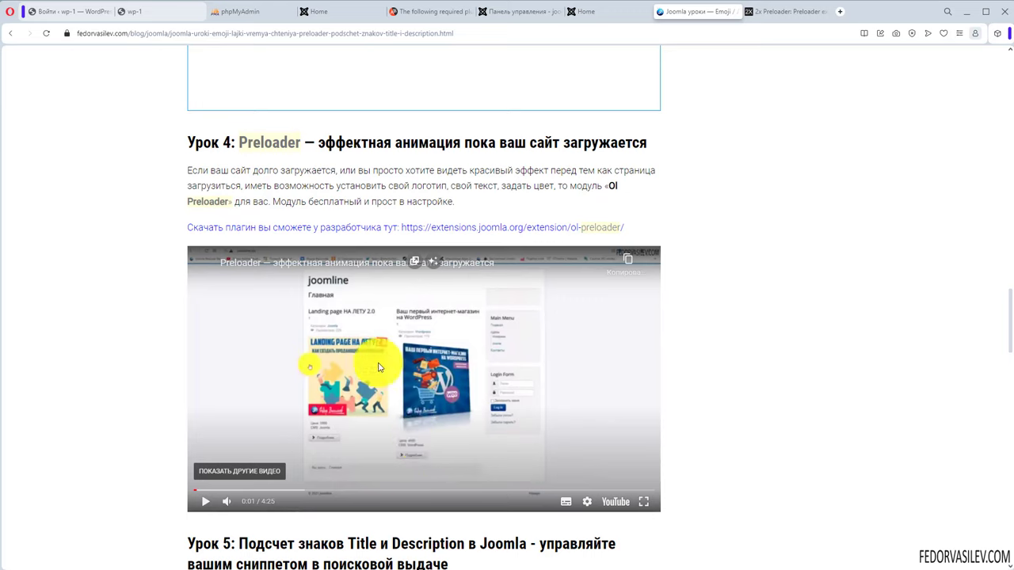
# Step: Switch to the joom2x.com page about the 2x Preloader module and clear the highlighted word in its title
pyautogui.click(769, 11)
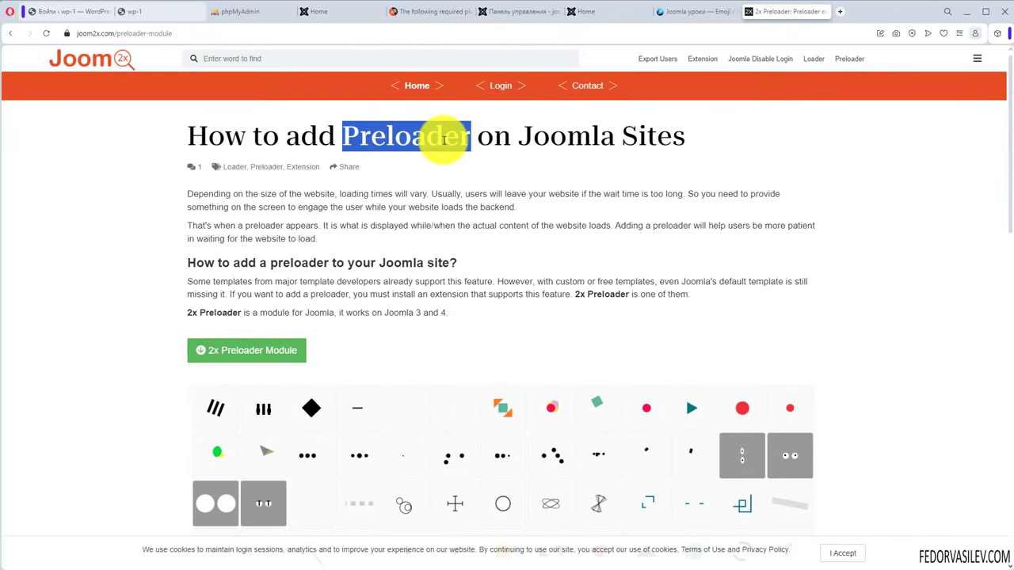
pyautogui.click(443, 136)
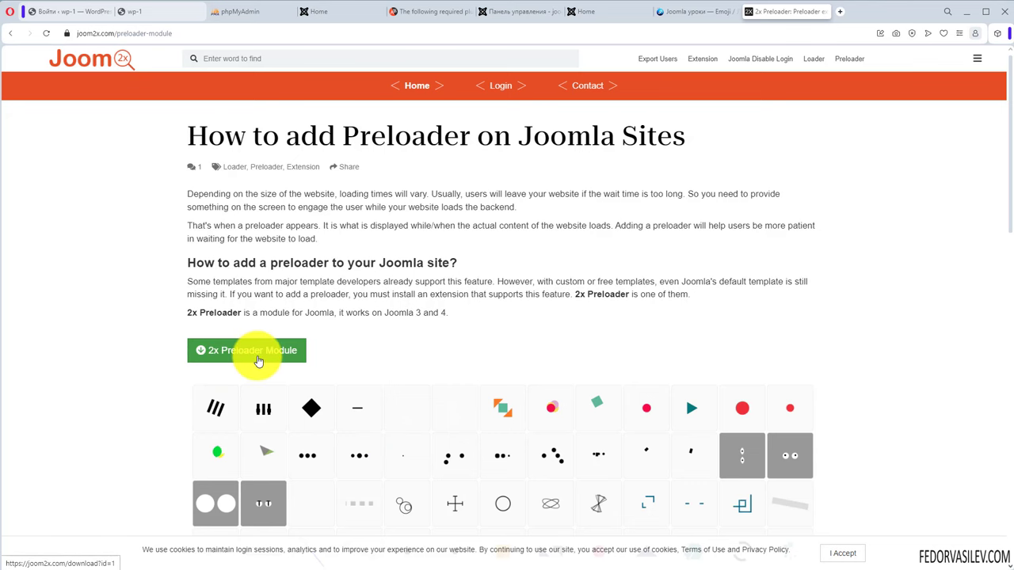
# Step: Return to the Joomla administrator and view the page for uploading and installing extensions
pyautogui.click(519, 11)
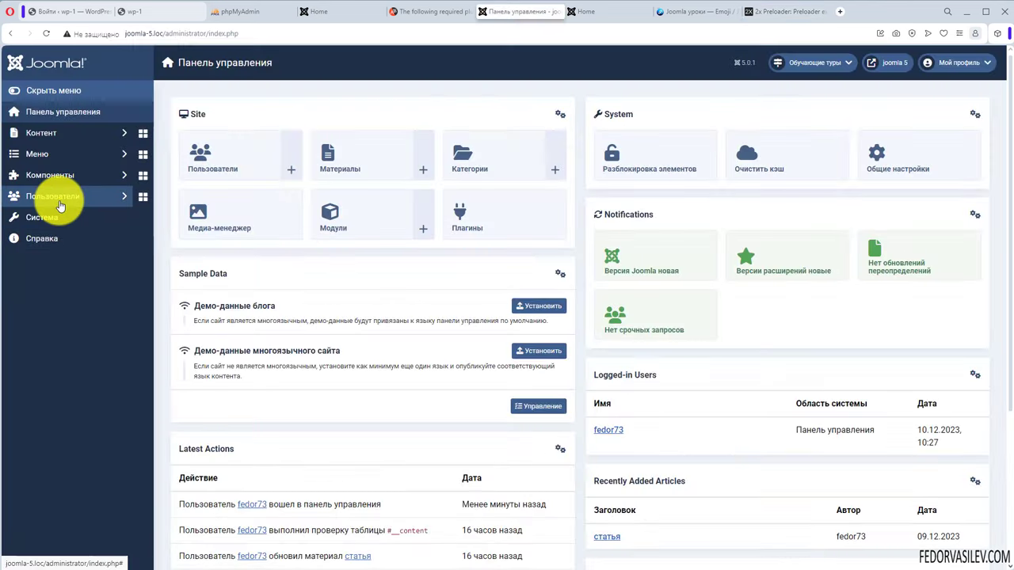
pyautogui.click(48, 219)
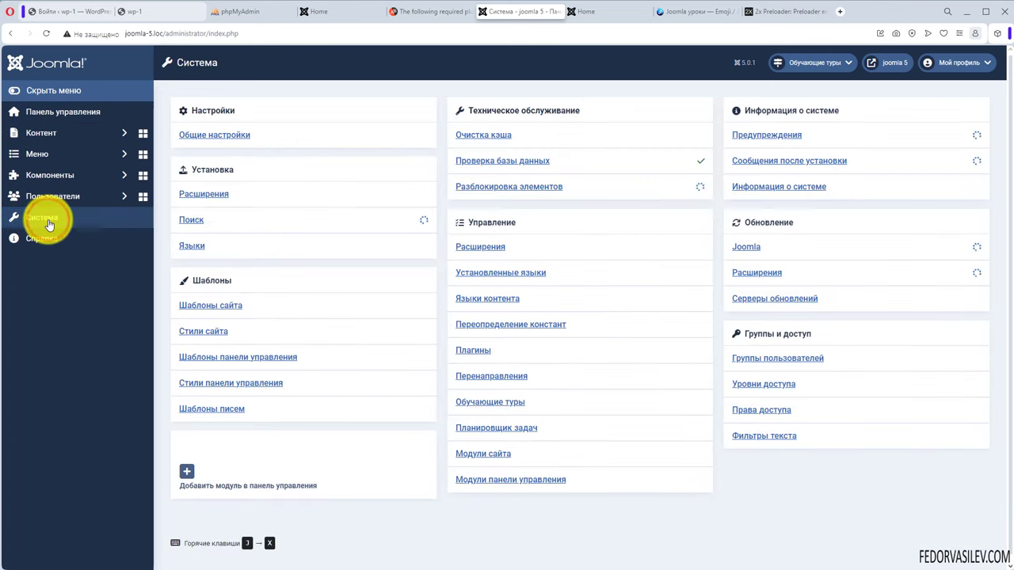
pyautogui.click(192, 194)
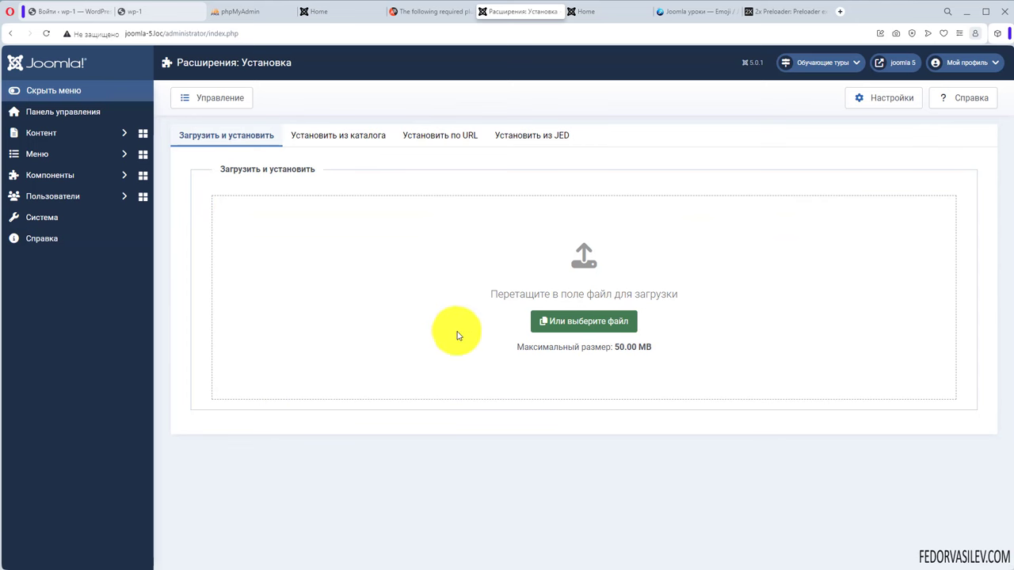
pyautogui.click(562, 323)
pyautogui.click(767, 351)
pyautogui.click(762, 315)
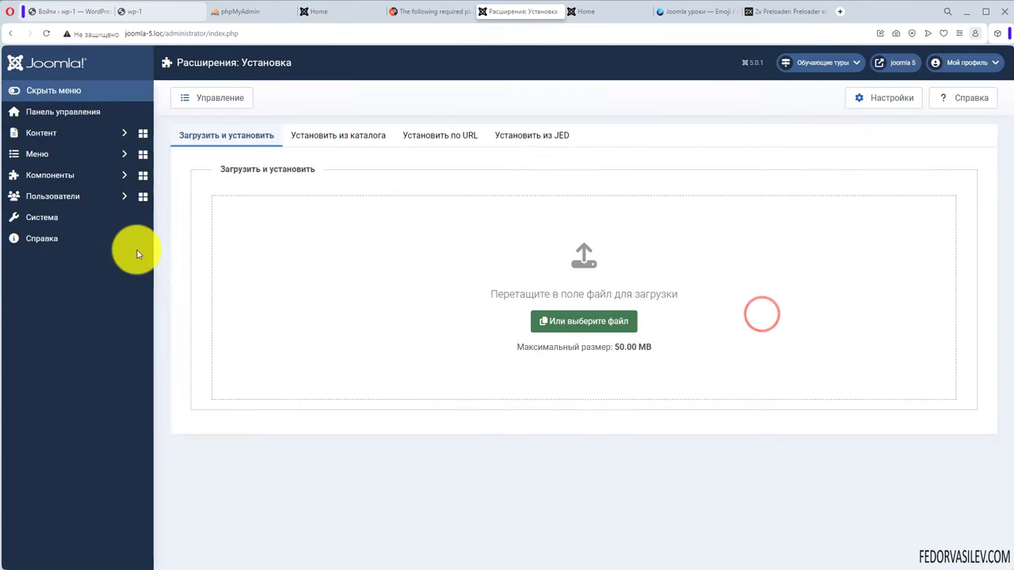
# Step: Open the 2x Preloader module for editing from the list of site modules
pyautogui.click(48, 111)
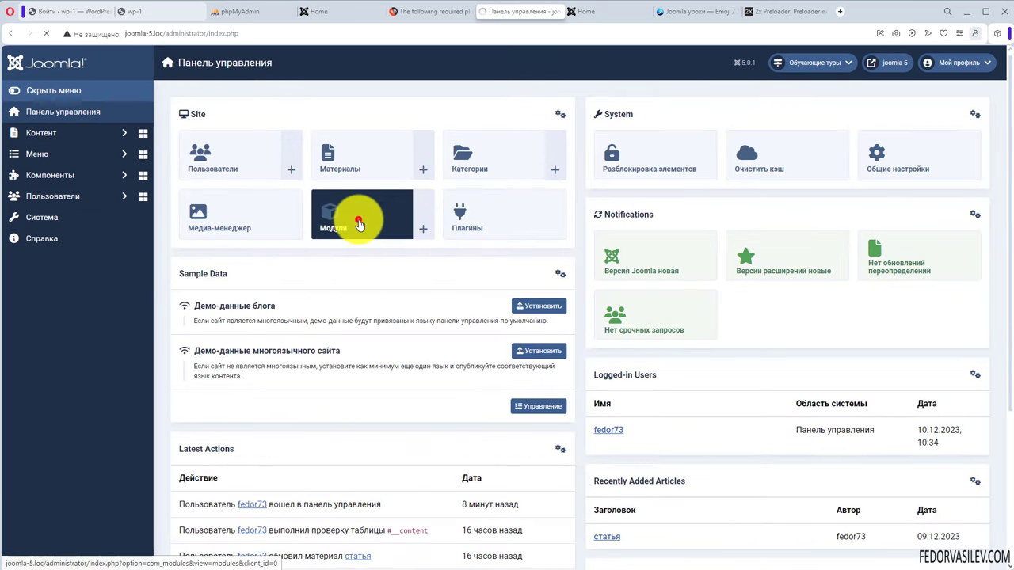
pyautogui.click(358, 218)
pyautogui.moveTo(348, 244); pyautogui.dragTo(290, 243)
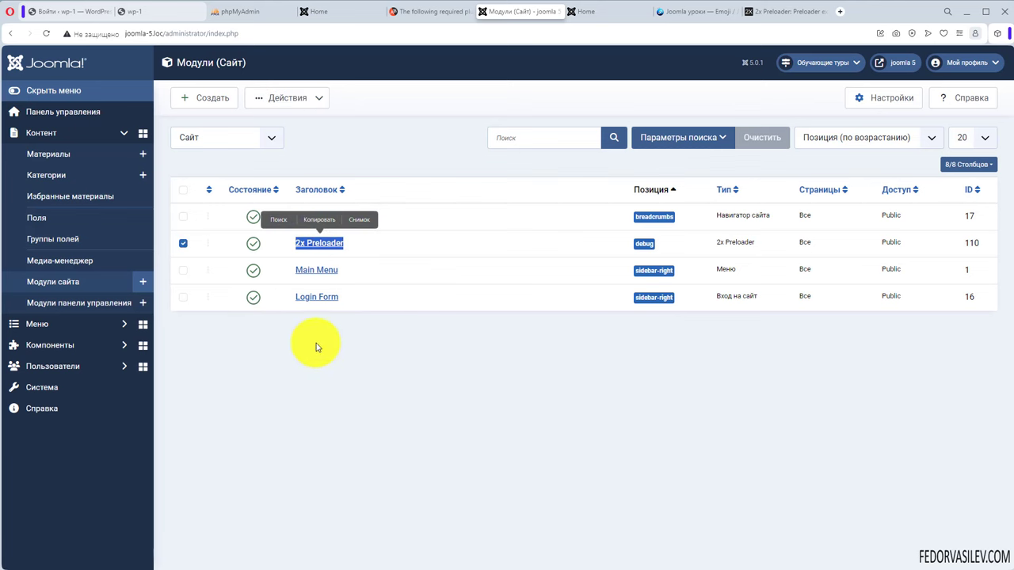
pyautogui.click(373, 343)
pyautogui.click(324, 243)
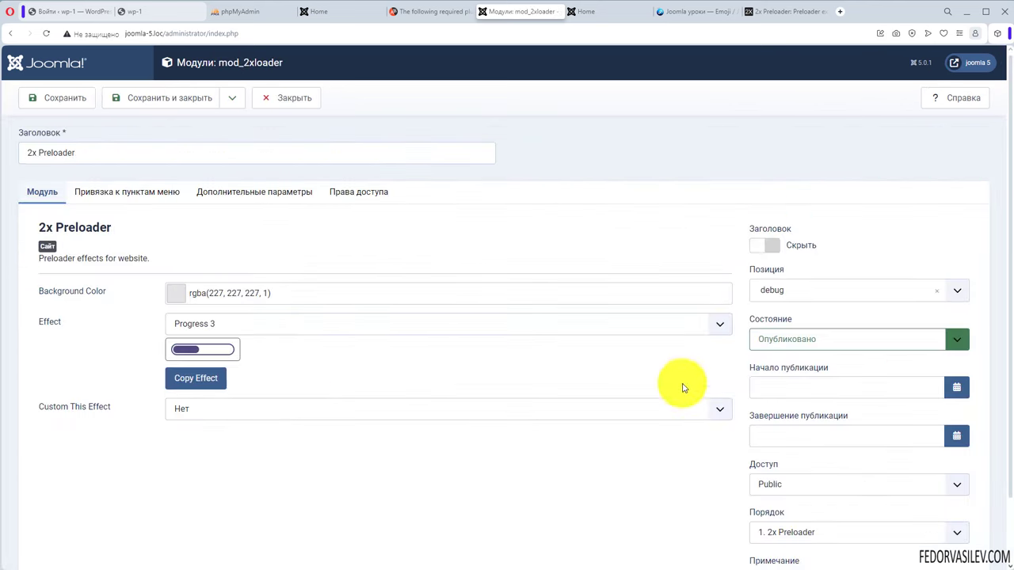
# Step: Examine the 2x Preloader module's publication state and available position options without changing them
pyautogui.click(772, 340)
pyautogui.click(770, 338)
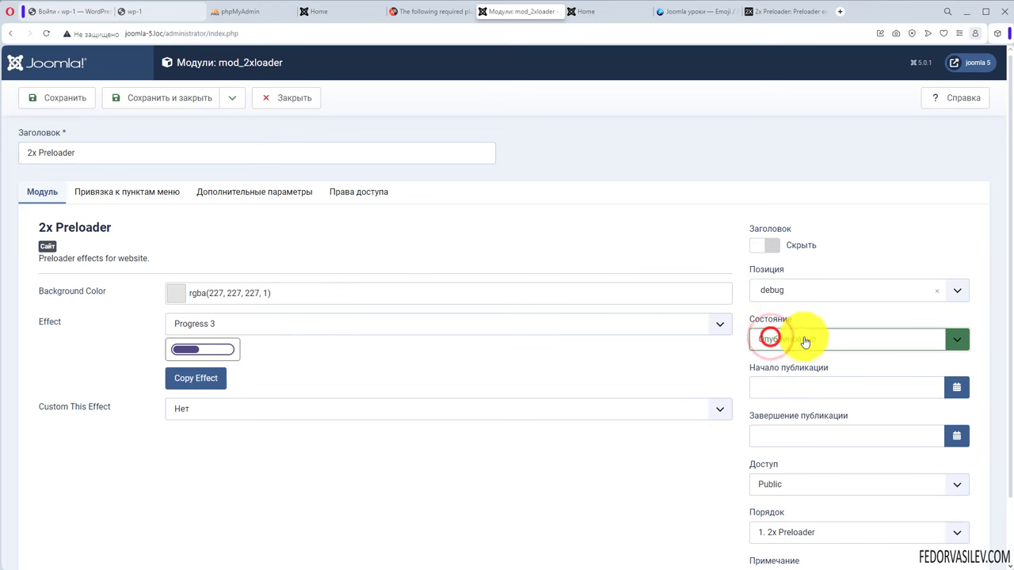
pyautogui.click(785, 290)
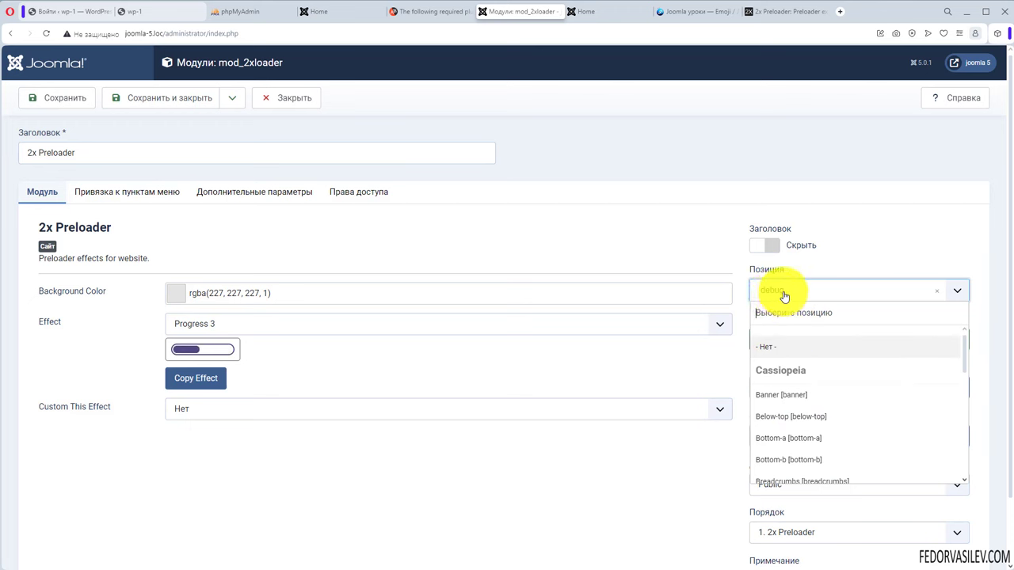
pyautogui.click(830, 262)
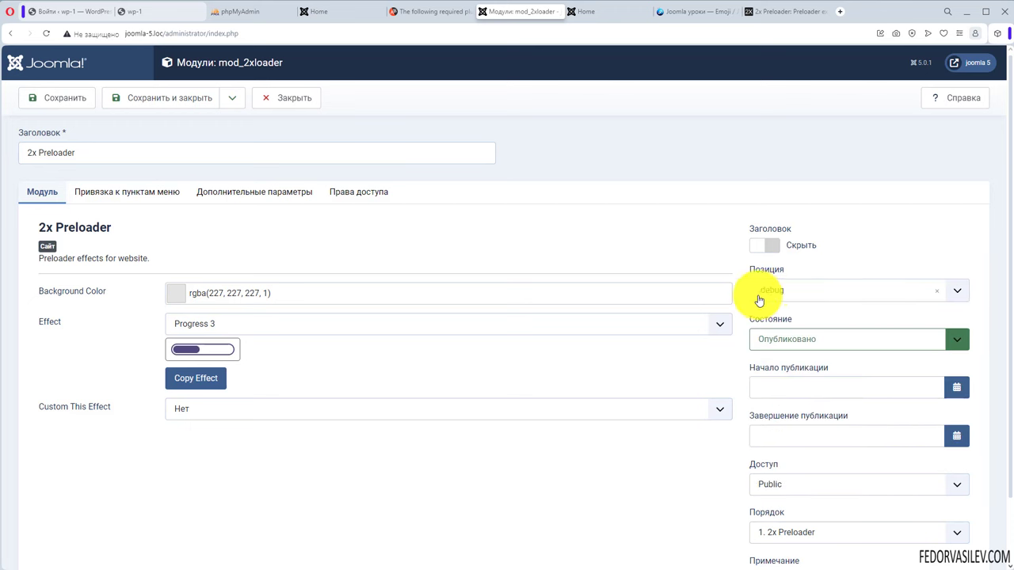
pyautogui.click(760, 292)
pyautogui.click(761, 294)
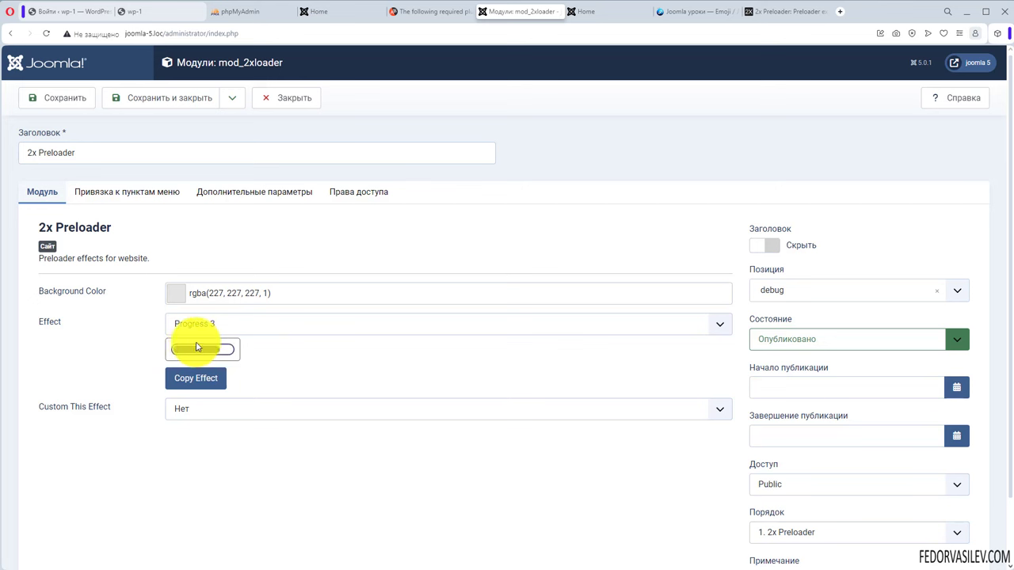
# Step: Set the preloader's background color to rgba(230, 230, 230, 0.75)
pyautogui.moveTo(110, 291); pyautogui.dragTo(52, 290)
pyautogui.click(173, 293)
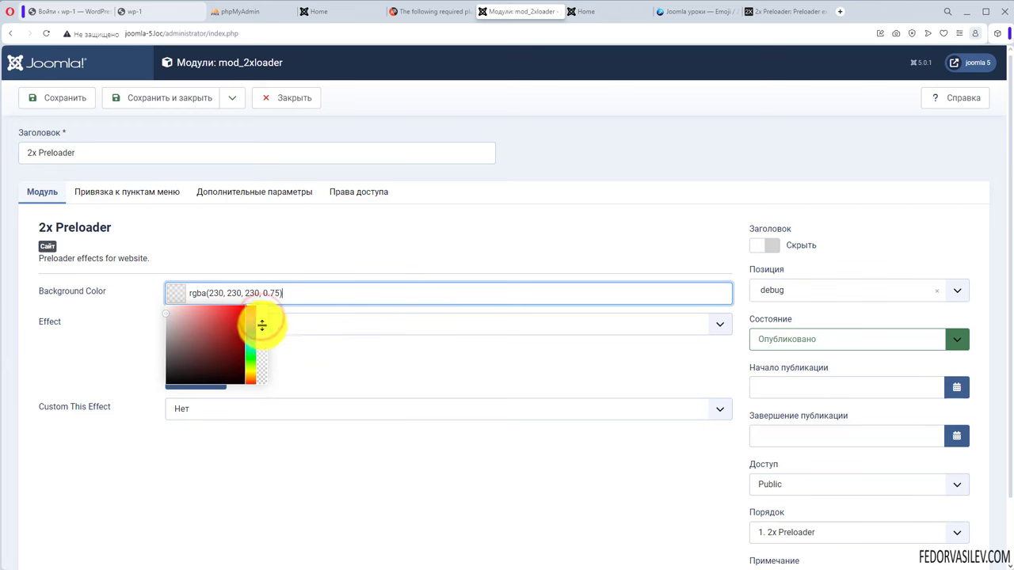
pyautogui.click(303, 253)
# Step: Try the Progress 4, Spinner 10 and Spinner 4 effects for the preloader and preview each one
pyautogui.click(207, 324)
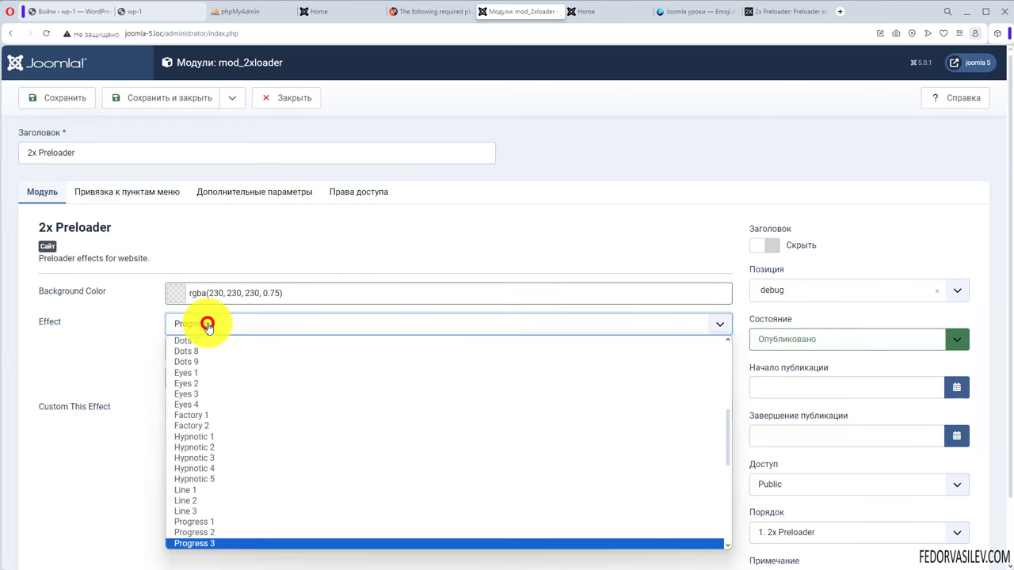
pyautogui.scroll(-2, 226, 396)
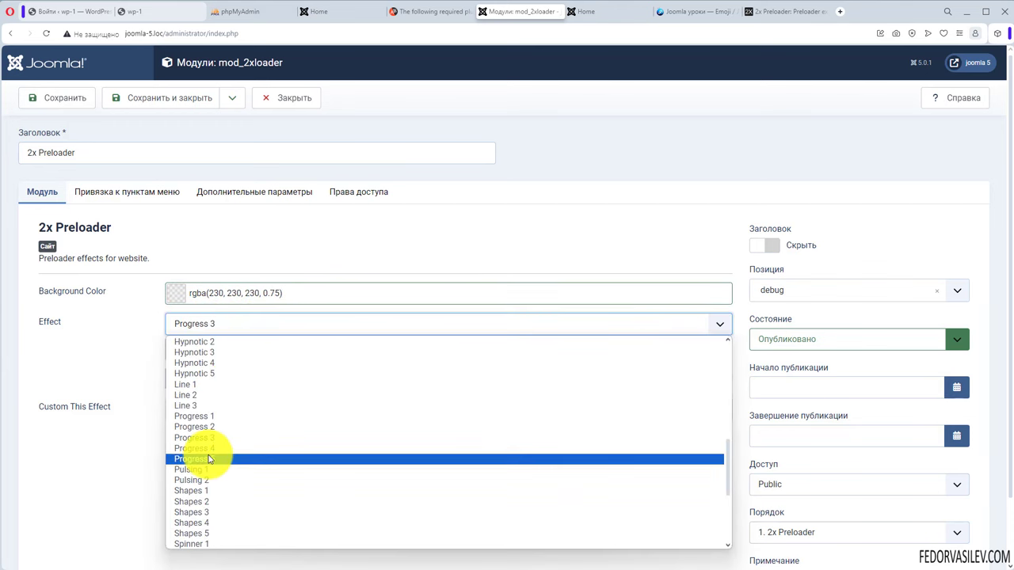
pyautogui.click(194, 453)
pyautogui.click(210, 321)
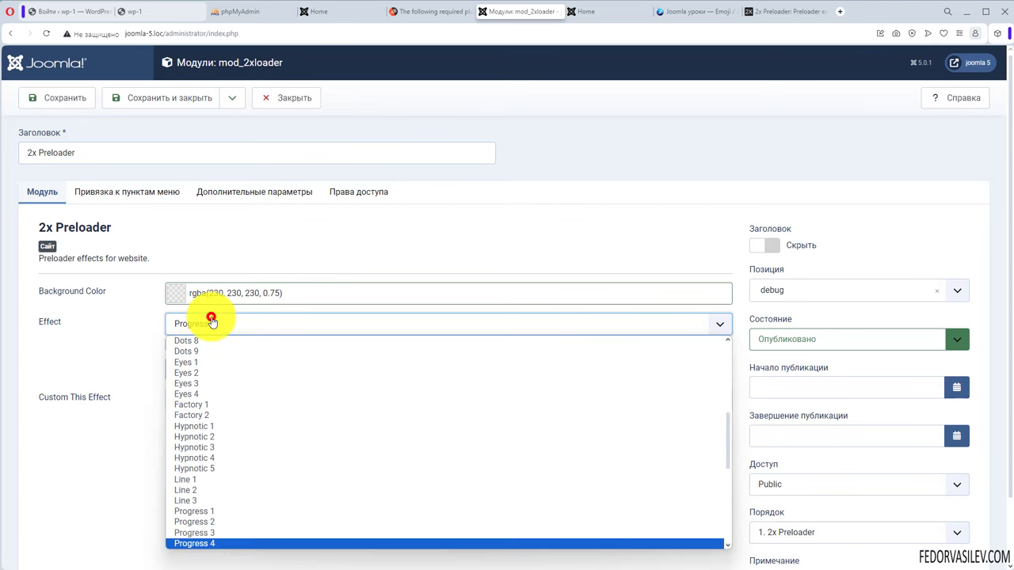
pyautogui.scroll(-3, 214, 428)
pyautogui.click(207, 435)
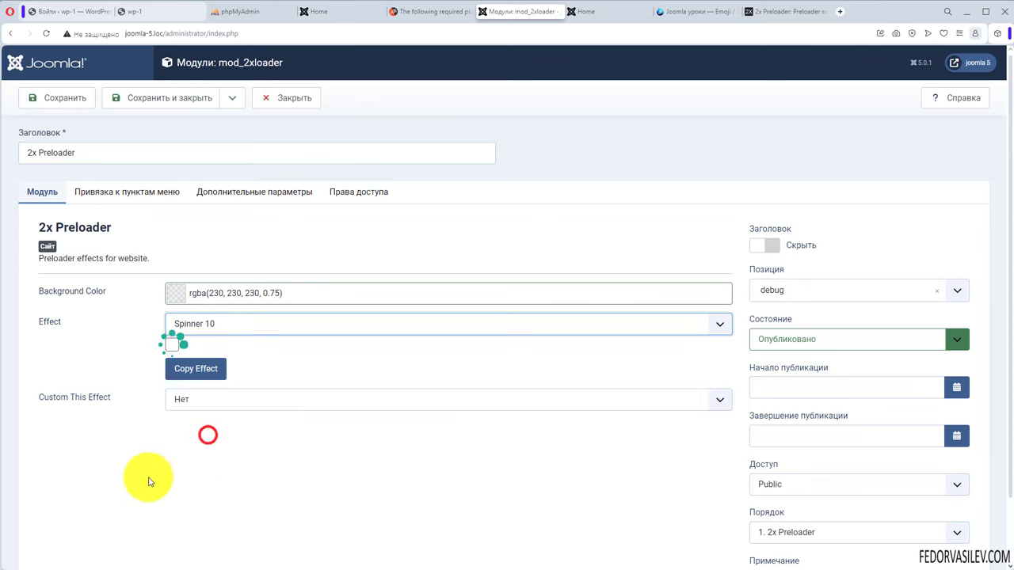
pyautogui.click(204, 323)
pyautogui.scroll(-3, 226, 428)
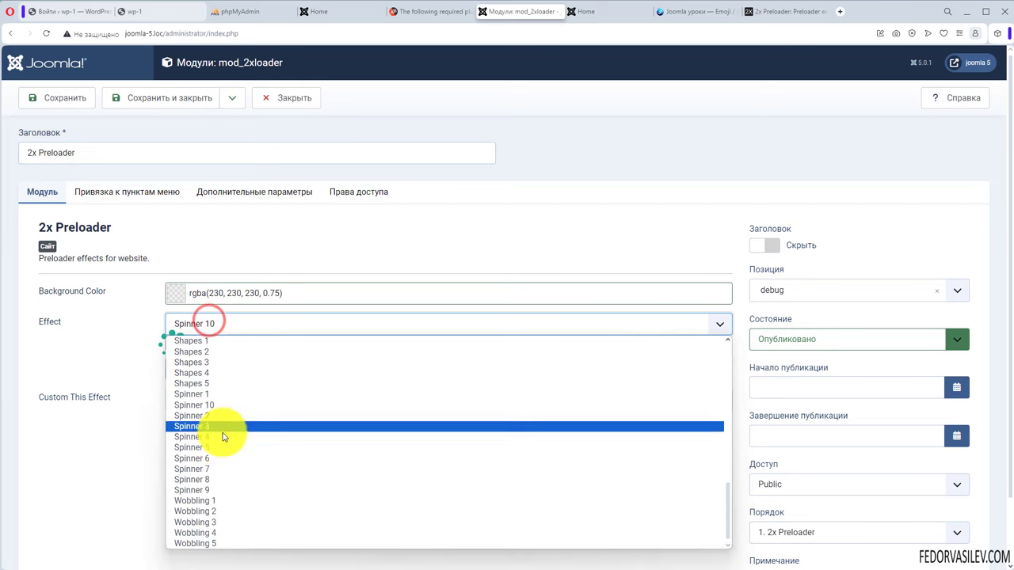
pyautogui.click(215, 441)
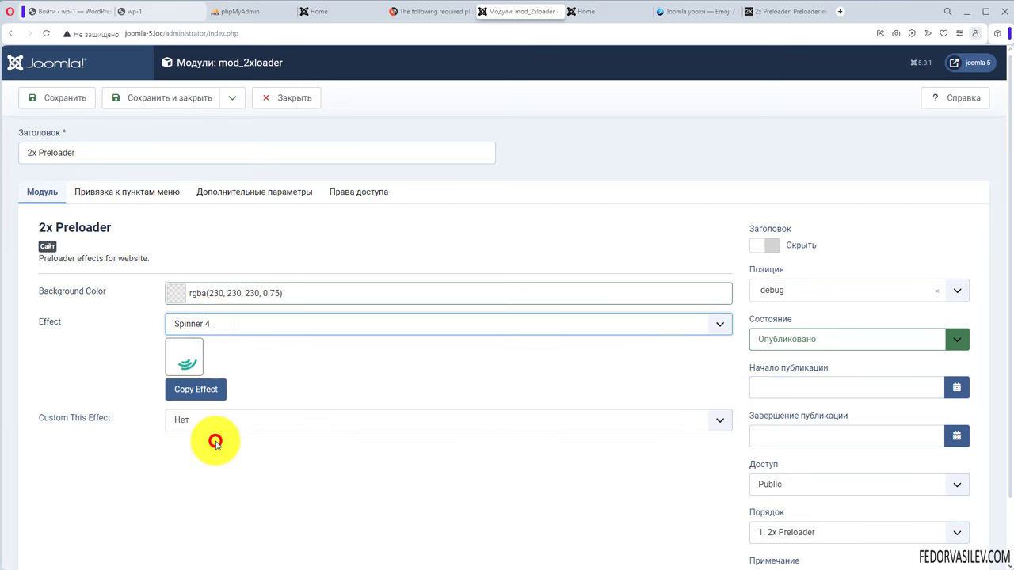
# Step: Set the preloader's effect to Wobbling 3
pyautogui.click(204, 325)
pyautogui.scroll(-3, 238, 407)
pyautogui.click(223, 521)
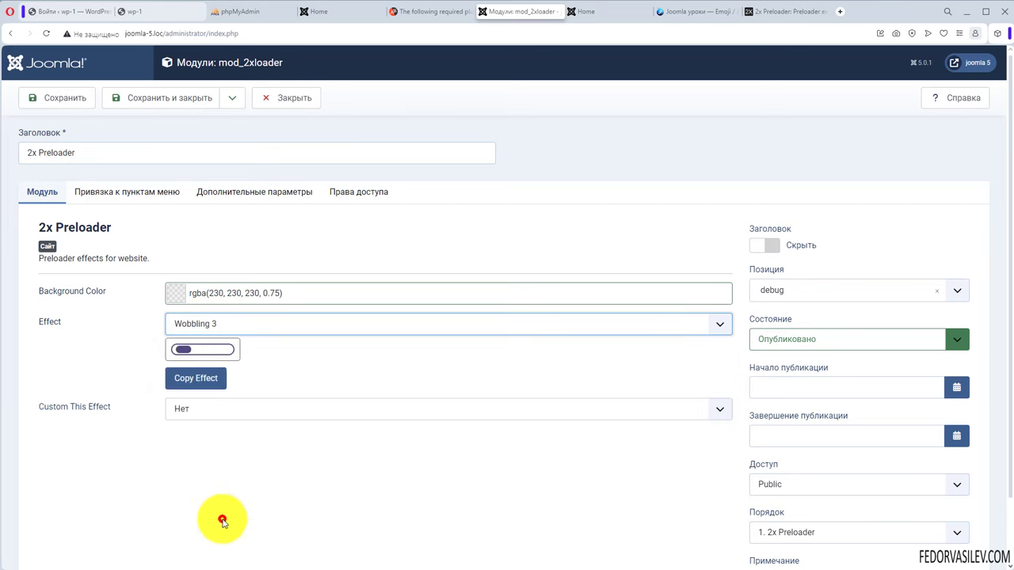
# Step: Try the Circle 2 and Hypnotic 3 effects and set the preloader's effect to Progress 3
pyautogui.click(246, 325)
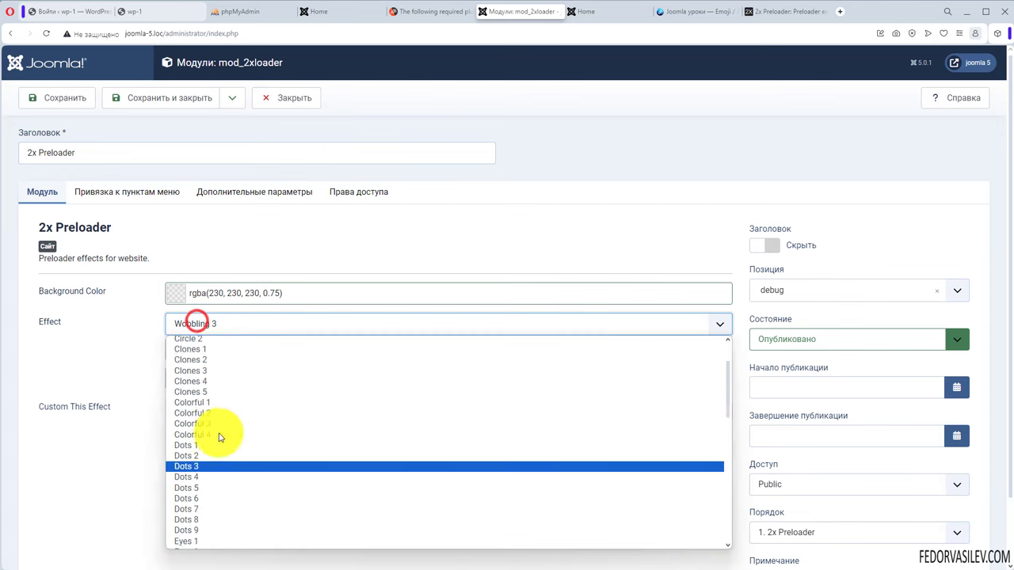
pyautogui.scroll(3, 226, 425)
pyautogui.click(195, 398)
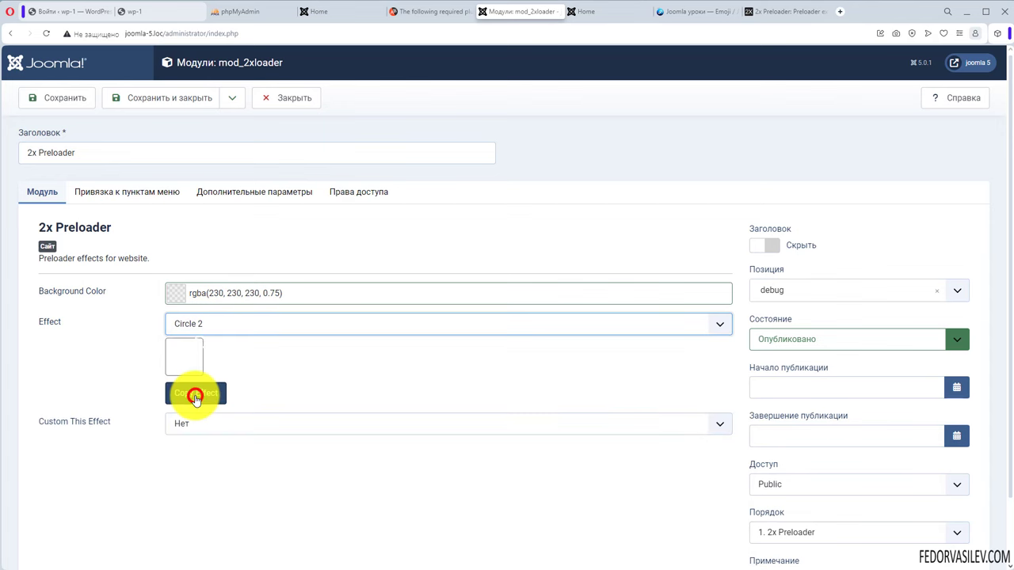
pyautogui.click(203, 325)
pyautogui.scroll(-3, 210, 455)
pyautogui.click(206, 478)
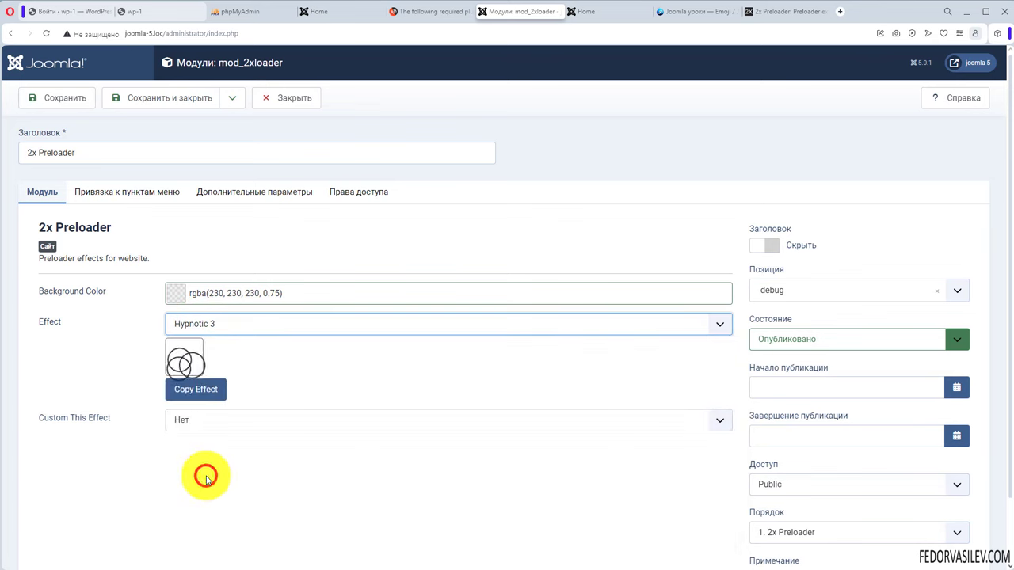
pyautogui.click(196, 321)
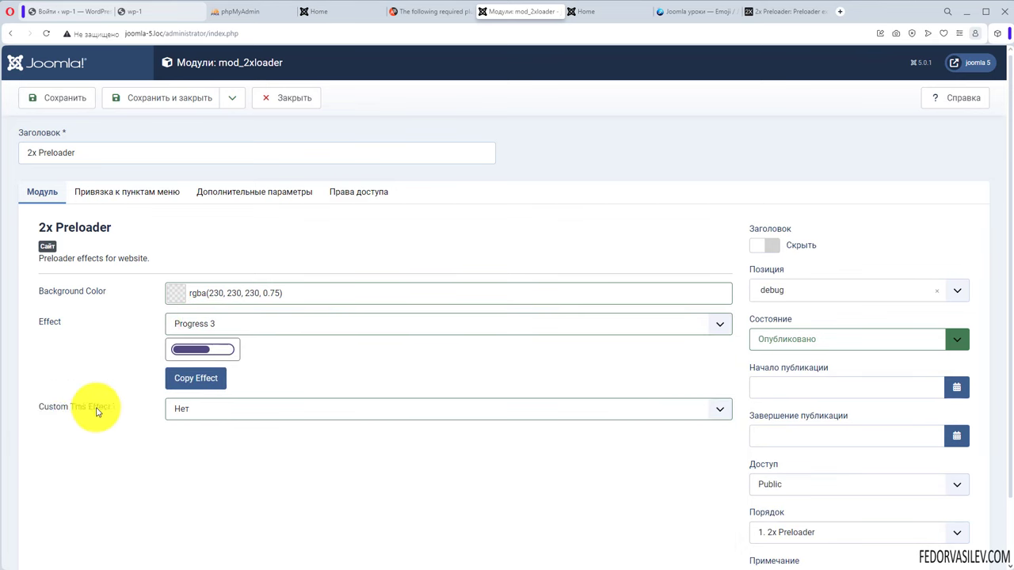
# Step: Enable Custom This Effect to examine the CSS Content field, and set the option back to Нет
pyautogui.click(199, 409)
pyautogui.click(192, 424)
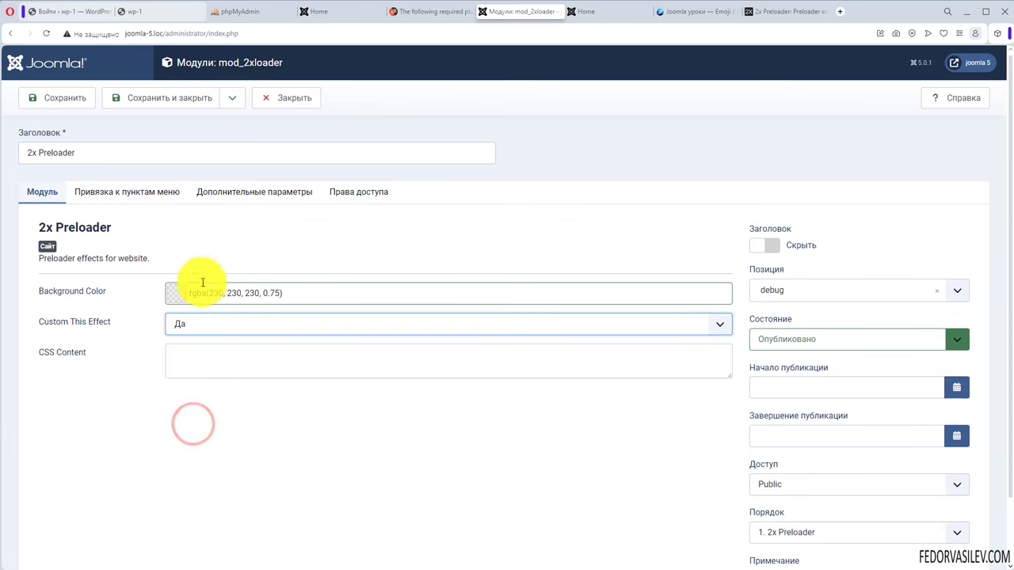
pyautogui.click(202, 355)
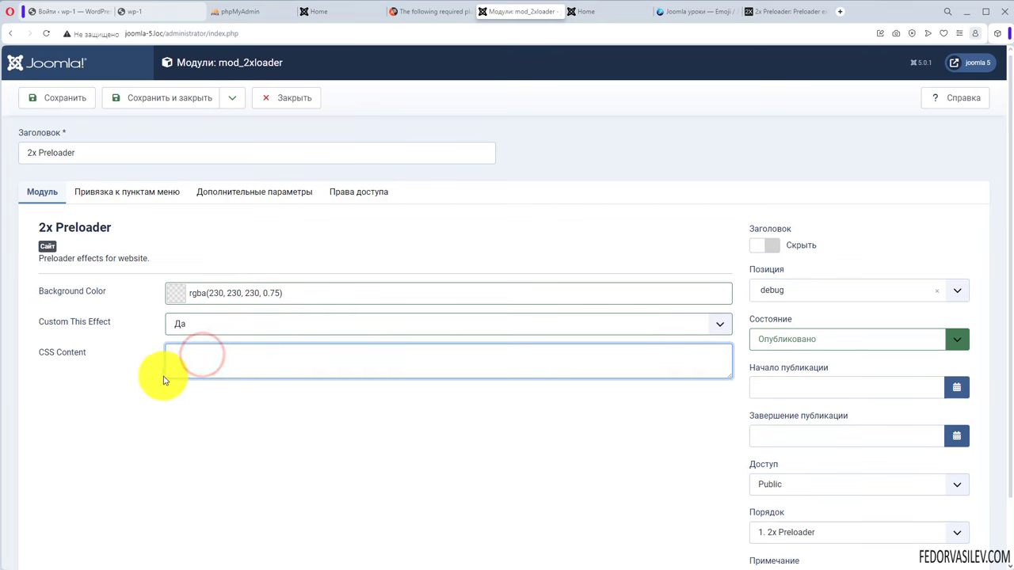
pyautogui.moveTo(36, 353); pyautogui.dragTo(80, 353)
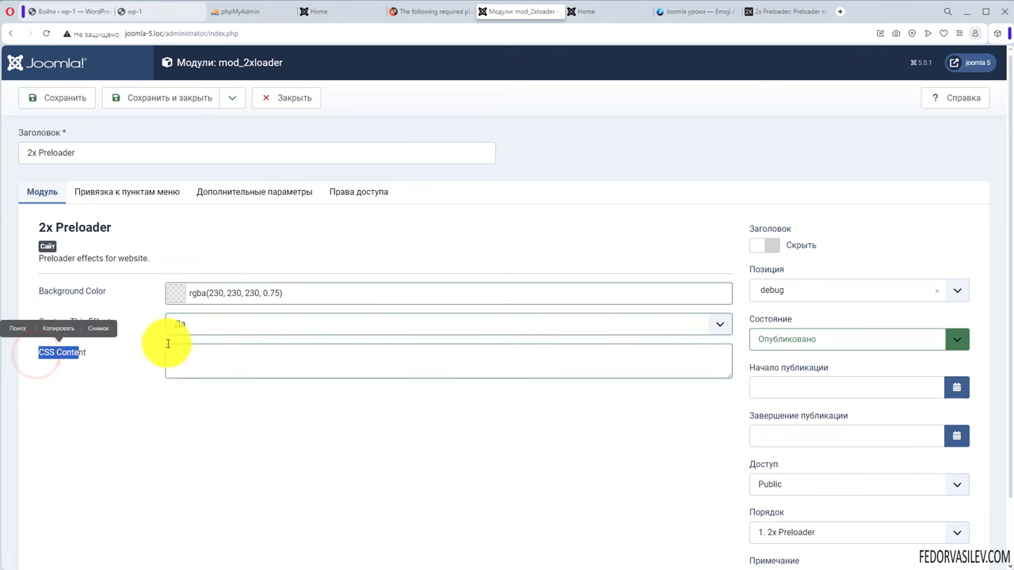
pyautogui.click(209, 362)
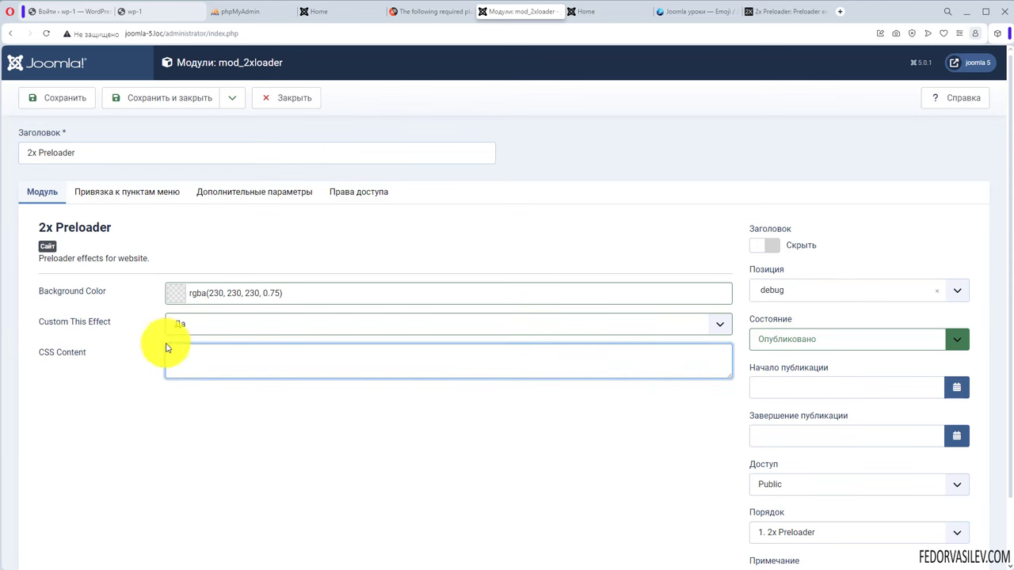
pyautogui.click(188, 328)
pyautogui.click(198, 316)
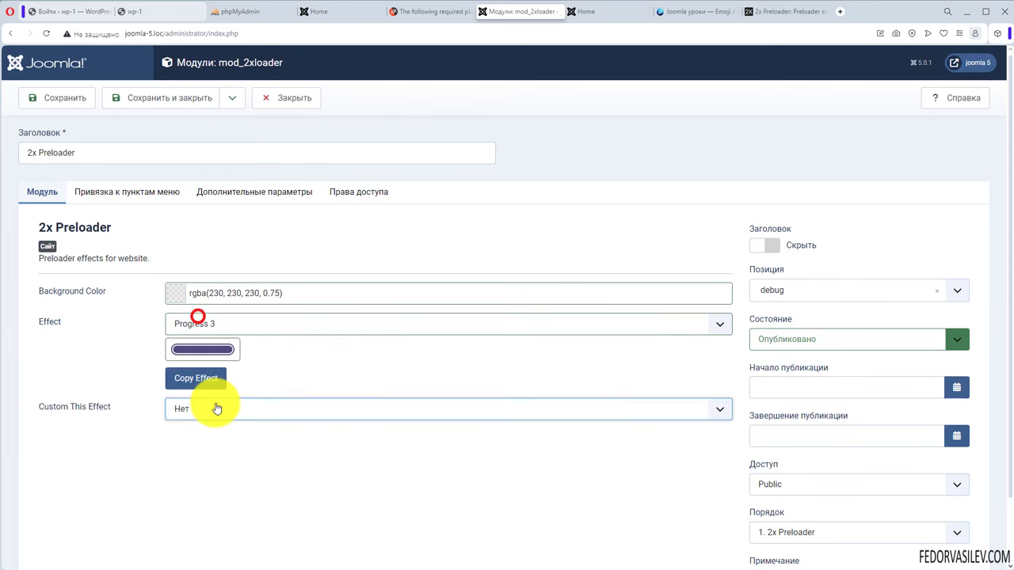
# Step: Examine the module's menu assignment options without changing them and return to the main module settings
pyautogui.click(140, 192)
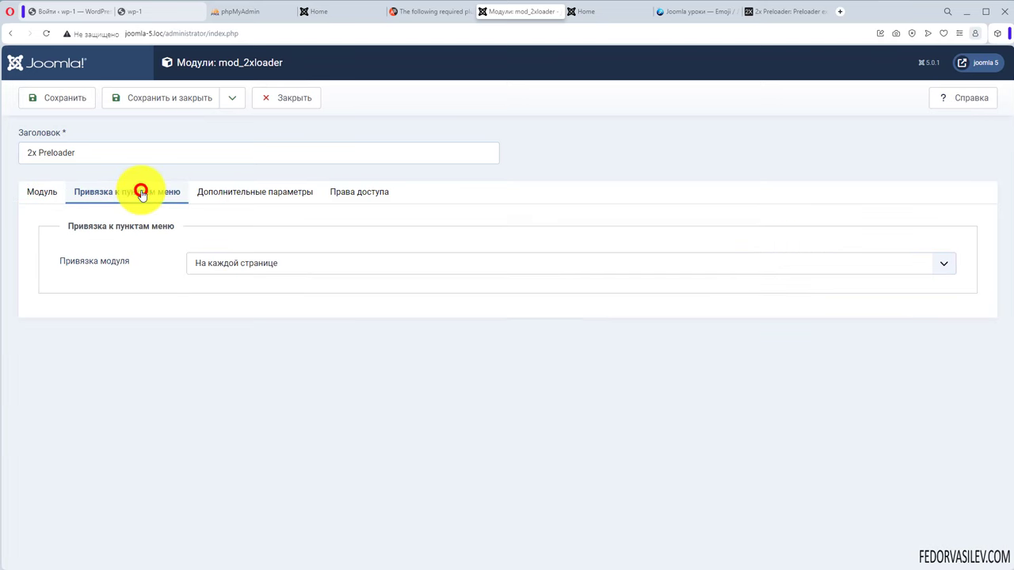
pyautogui.click(204, 270)
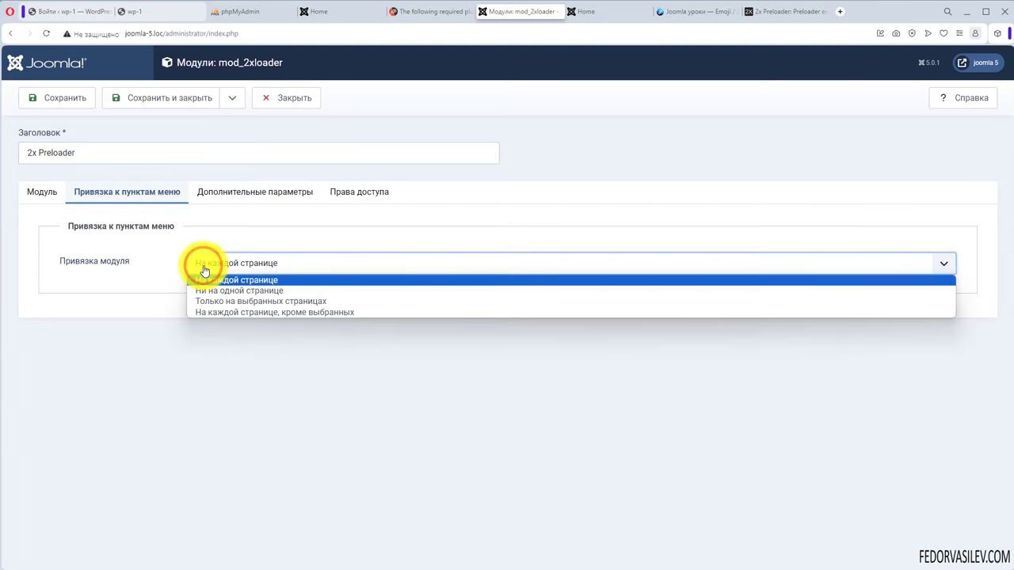
pyautogui.click(204, 269)
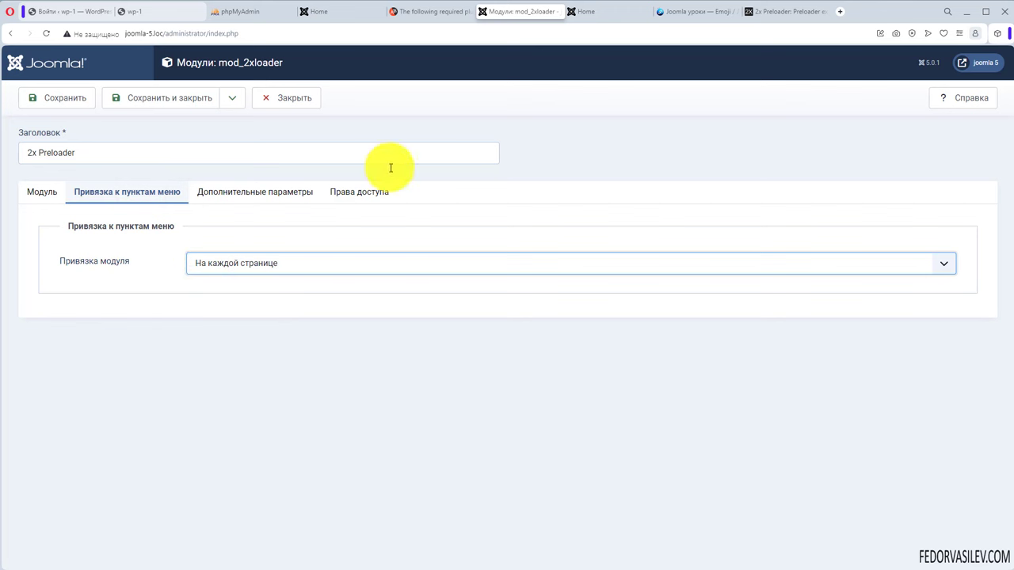
pyautogui.click(44, 193)
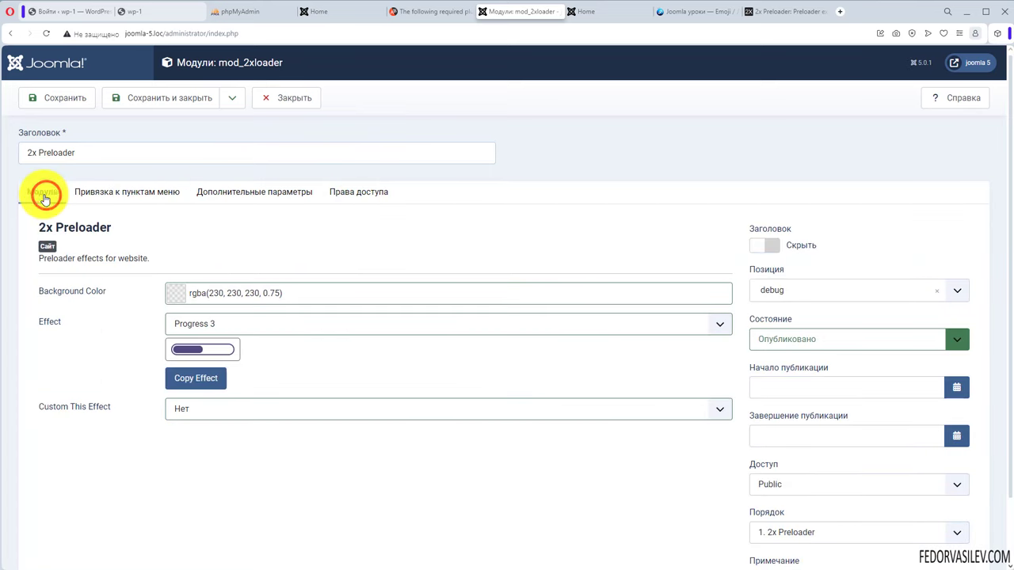
# Step: Switch to the site's front-end Home page and look through its embedded videos
pyautogui.click(598, 13)
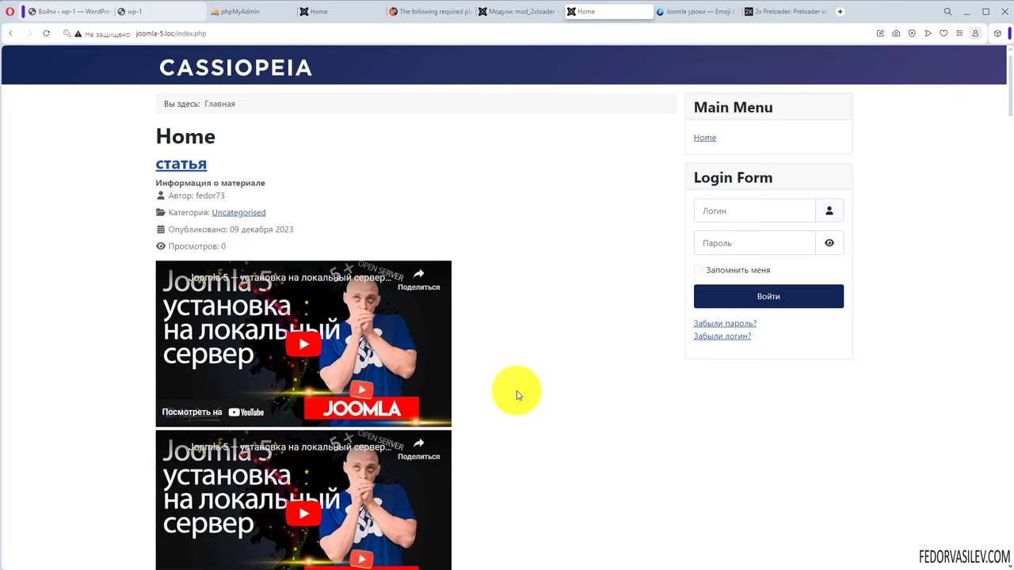
pyautogui.scroll(-10, 509, 328)
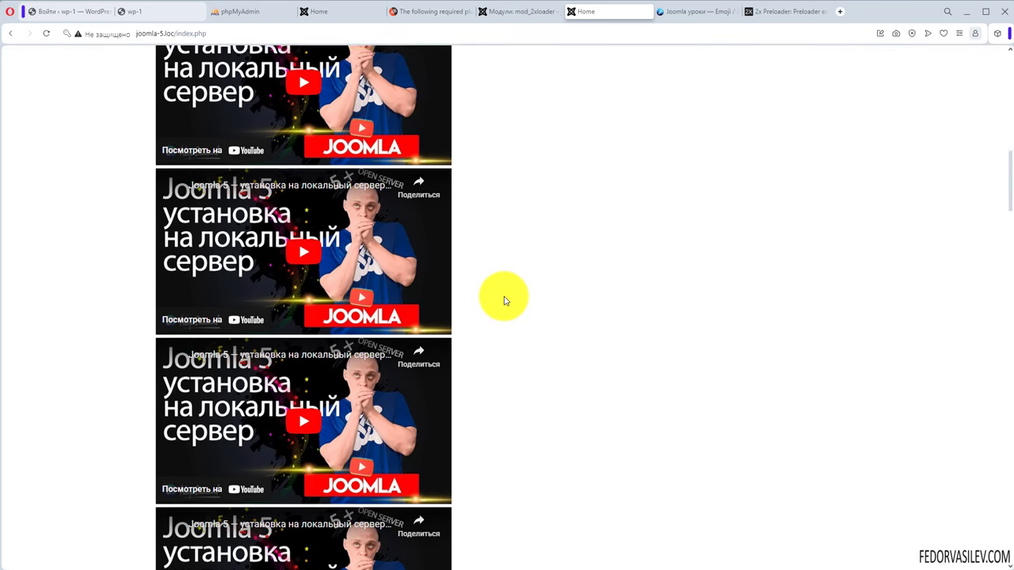
pyautogui.moveTo(1009, 268); pyautogui.dragTo(996, 53)
# Step: Reload the front-end Home page repeatedly to watch the preloader animation while the page loads
pyautogui.click(46, 35)
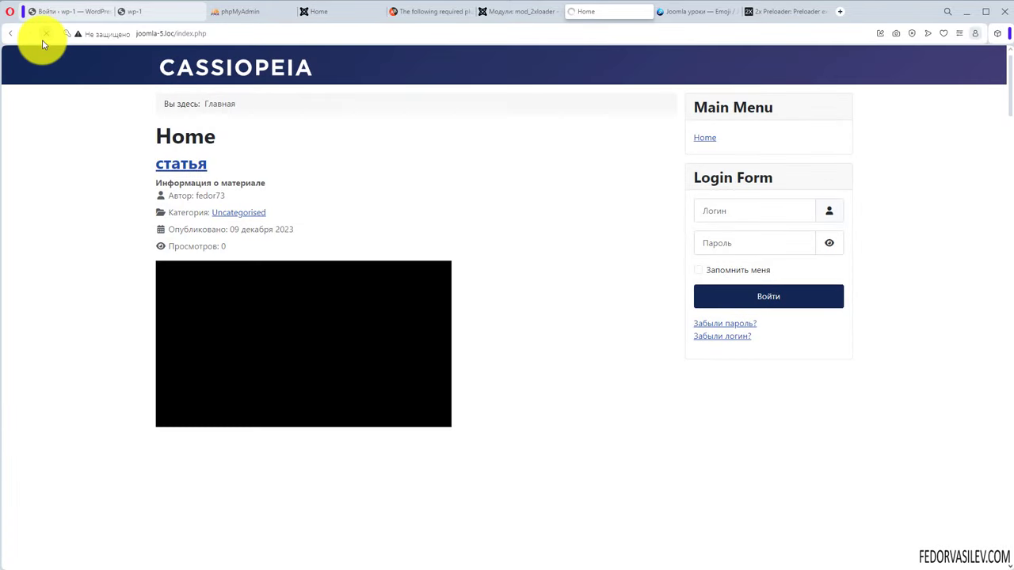
pyautogui.click(156, 33)
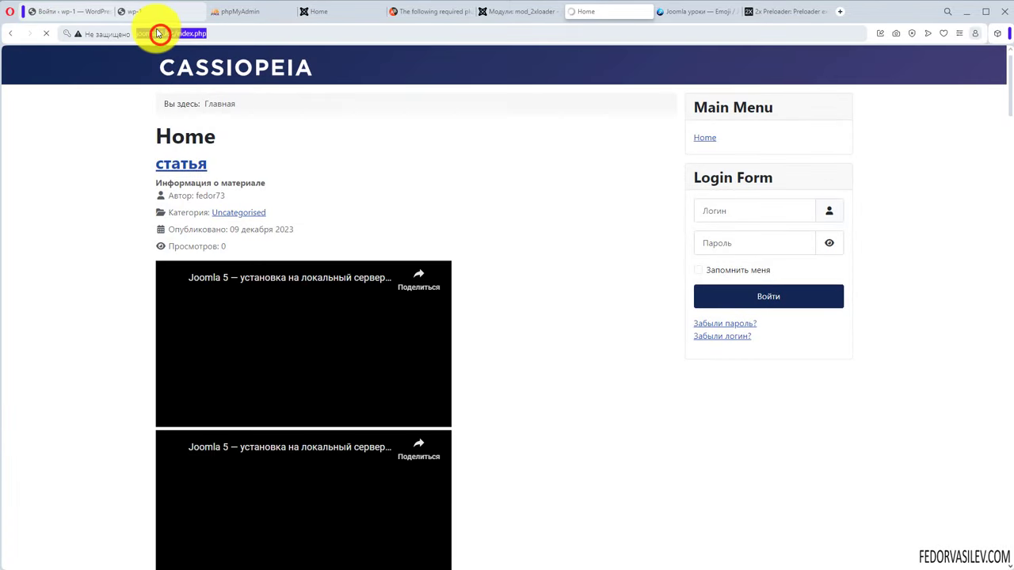
pyautogui.press('Return')
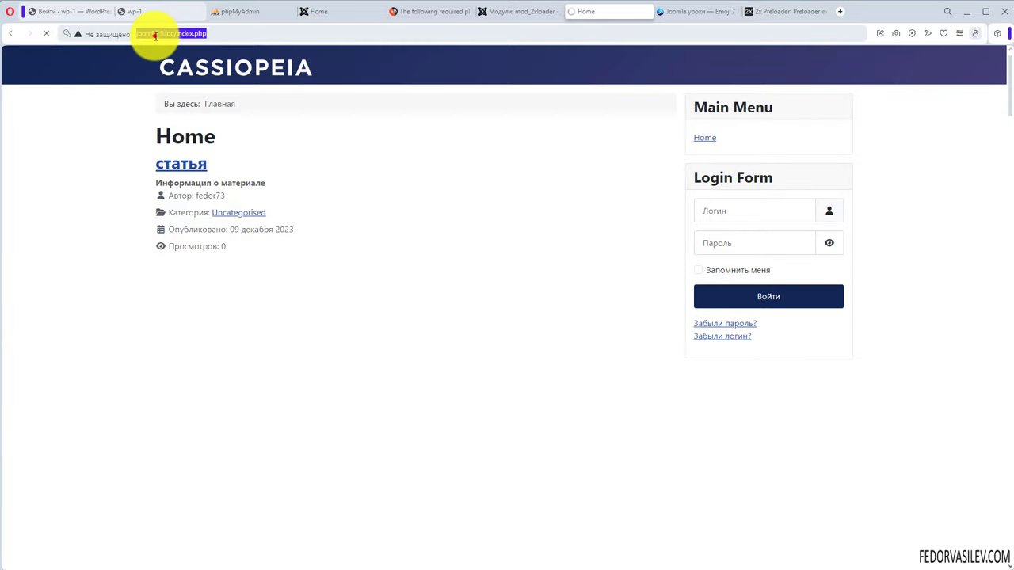
pyautogui.press('Return')
pyautogui.click(156, 33)
pyautogui.press('Return')
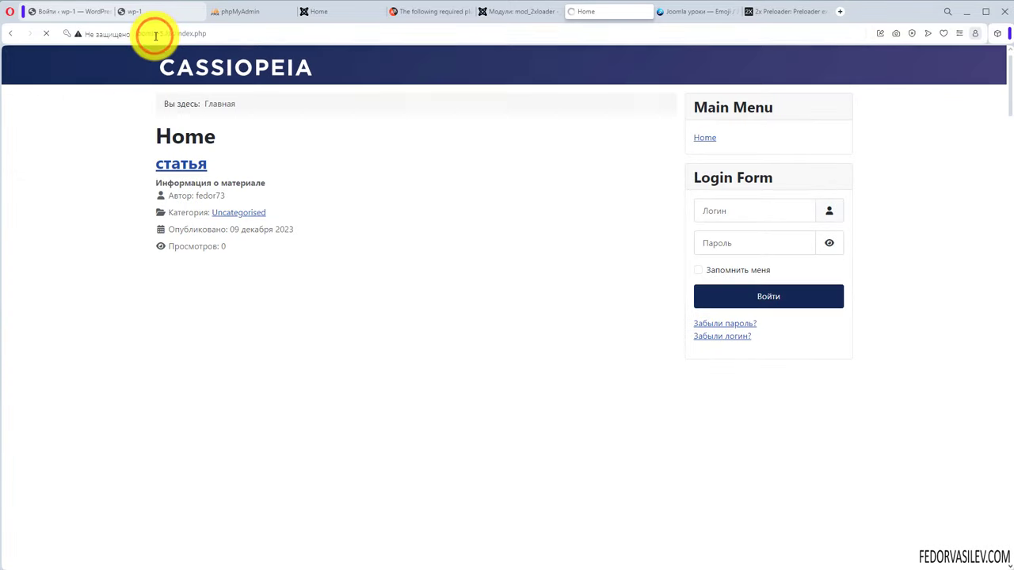
pyautogui.click(156, 34)
pyautogui.press('Return')
pyautogui.click(155, 35)
pyautogui.press('Return')
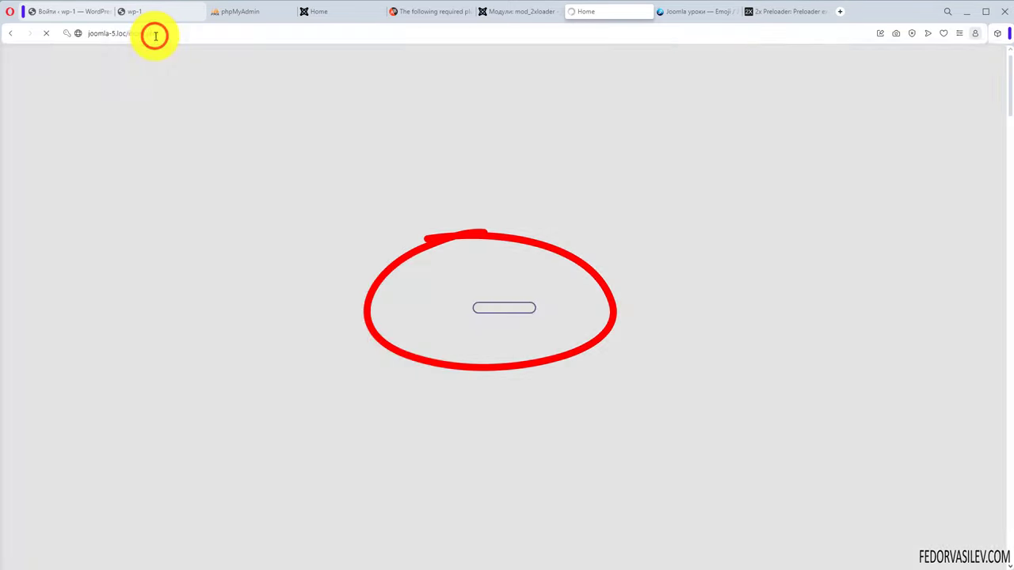
pyautogui.click(154, 35)
pyautogui.press('Return')
pyautogui.click(154, 35)
pyautogui.press('Return')
pyautogui.click(155, 34)
pyautogui.press('Return')
pyautogui.click(155, 34)
pyautogui.press('Return')
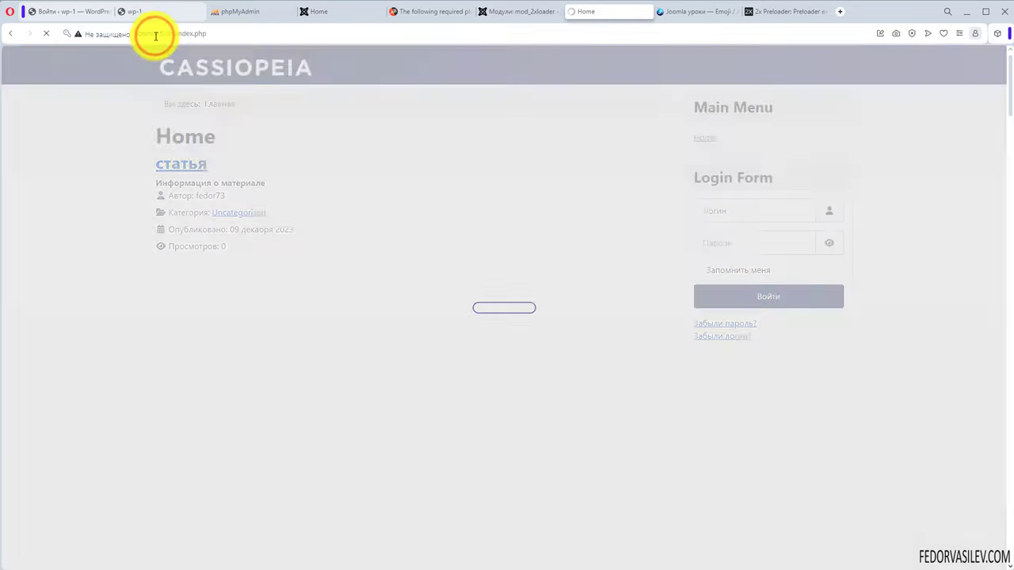
pyautogui.click(154, 34)
pyautogui.press('Return')
pyautogui.click(155, 34)
pyautogui.press('Return')
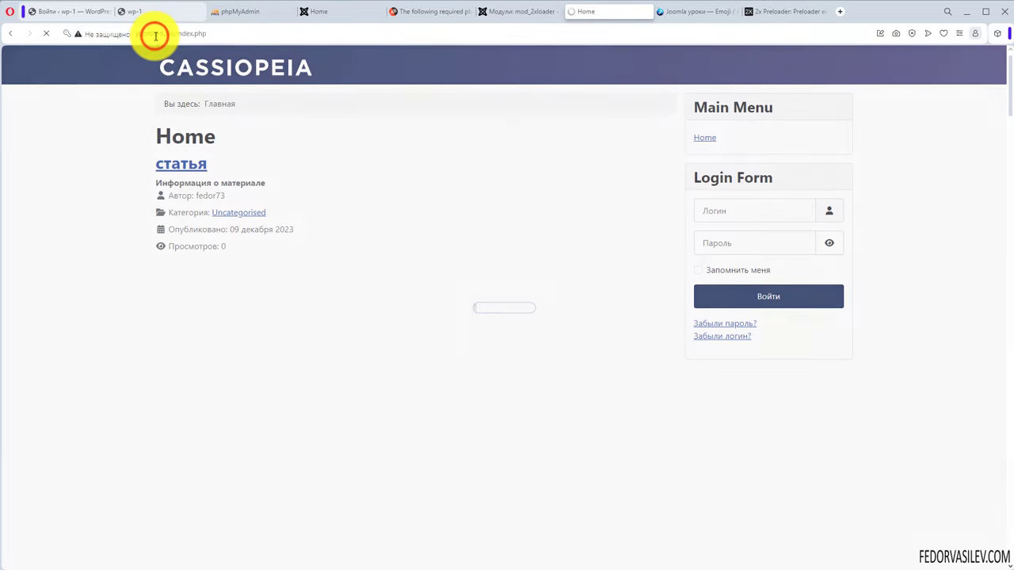
pyautogui.click(156, 34)
pyautogui.press('Return')
pyautogui.click(155, 34)
pyautogui.press('Return')
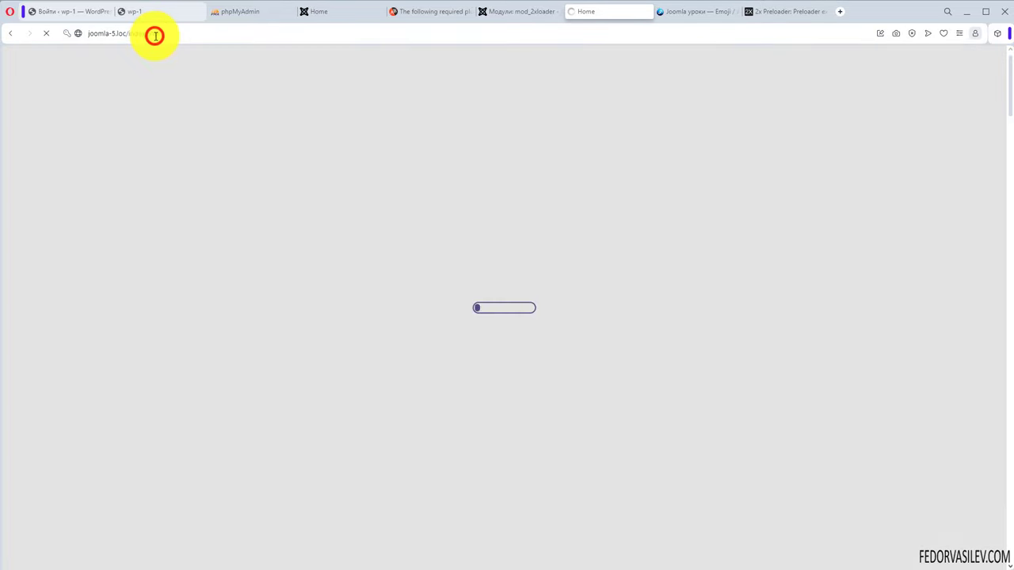
pyautogui.click(154, 34)
pyautogui.press('Return')
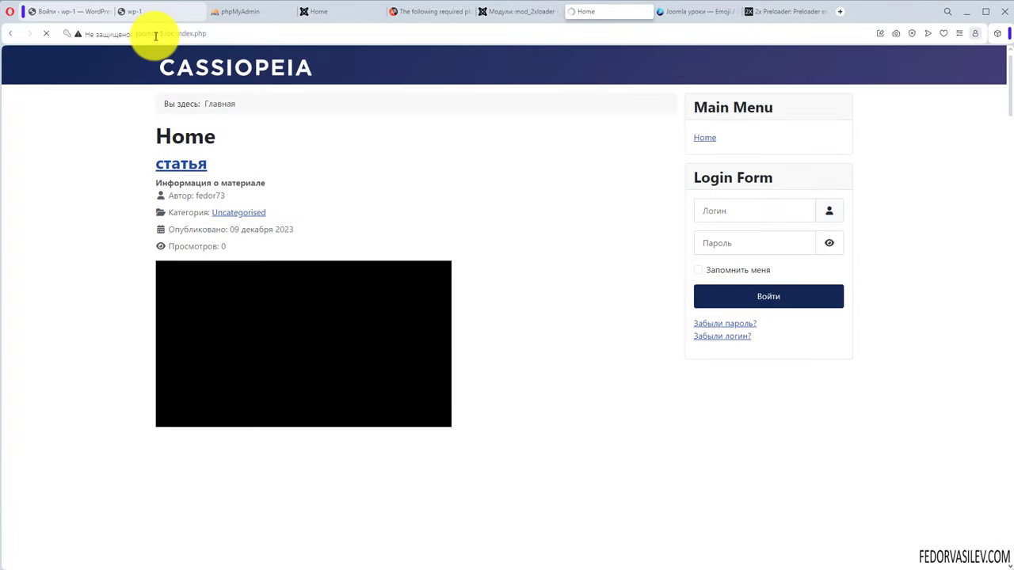
pyautogui.click(156, 34)
pyautogui.press('Return')
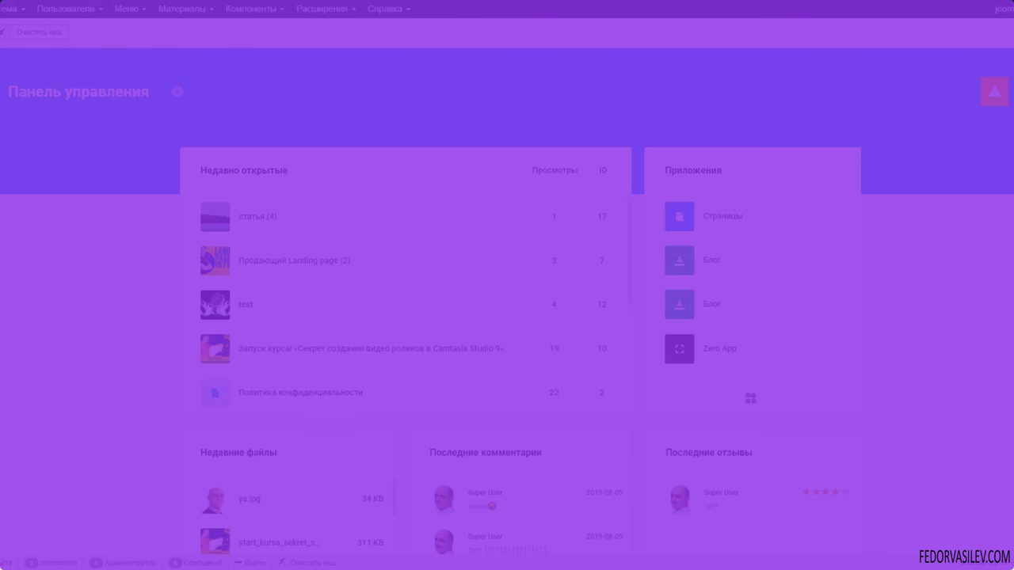
pyautogui.click(1002, 95)
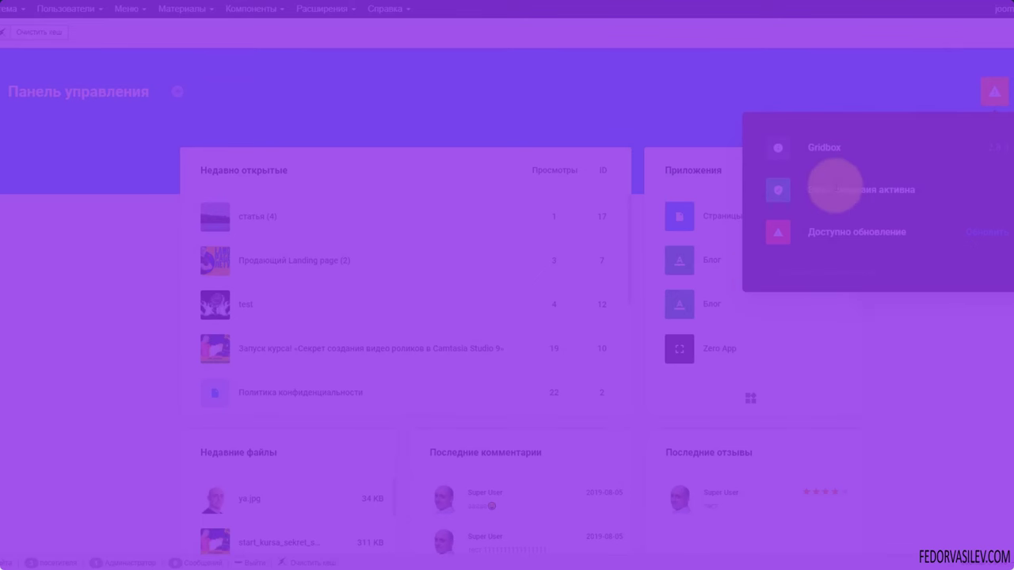
pyautogui.click(819, 158)
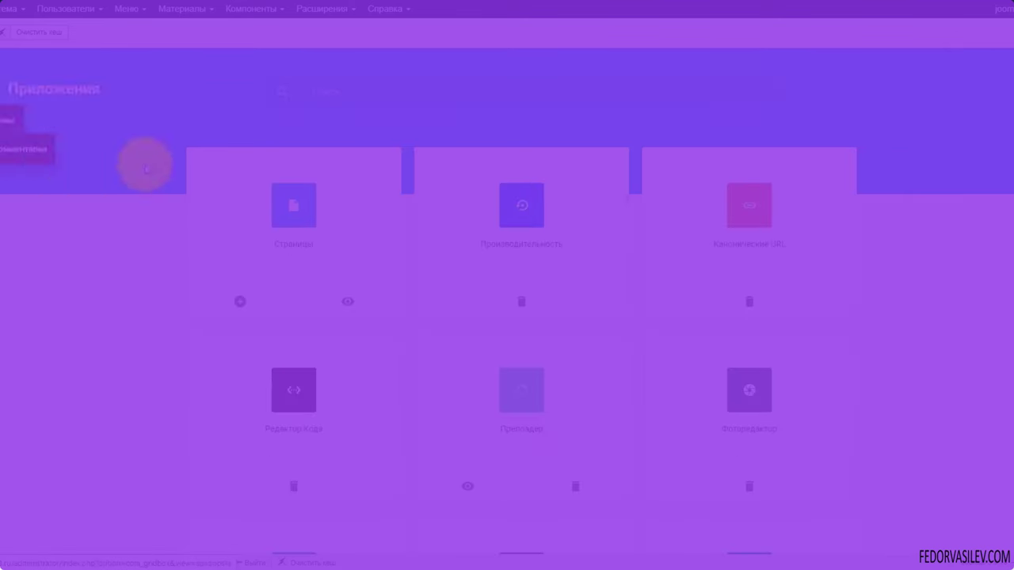
pyautogui.click(16, 194)
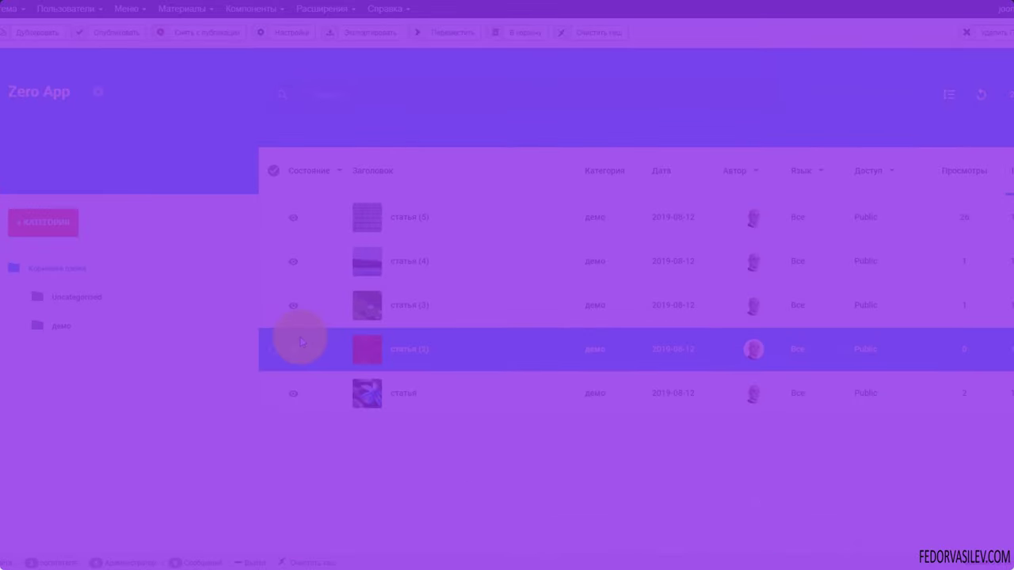
pyautogui.click(97, 92)
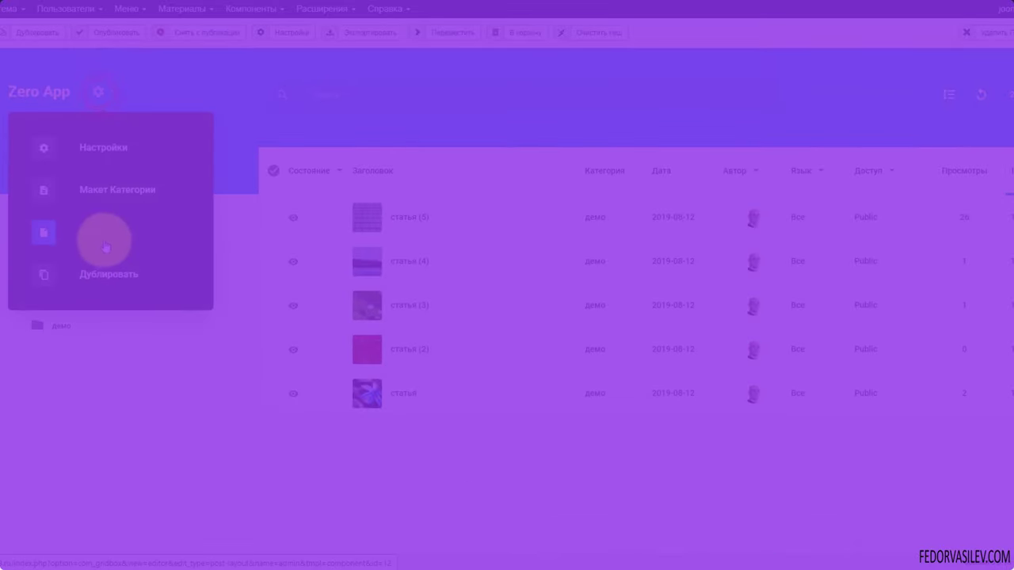